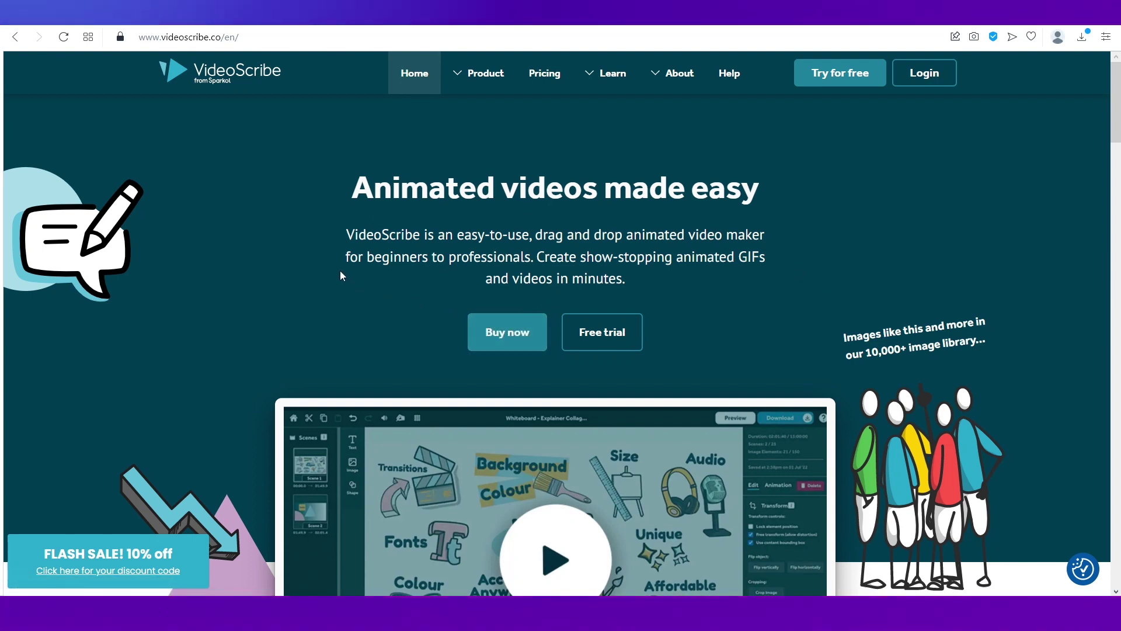
{"action": "scroll", "coordinate": [341, 275], "scroll_direction": "down", "scroll_amount": 2}
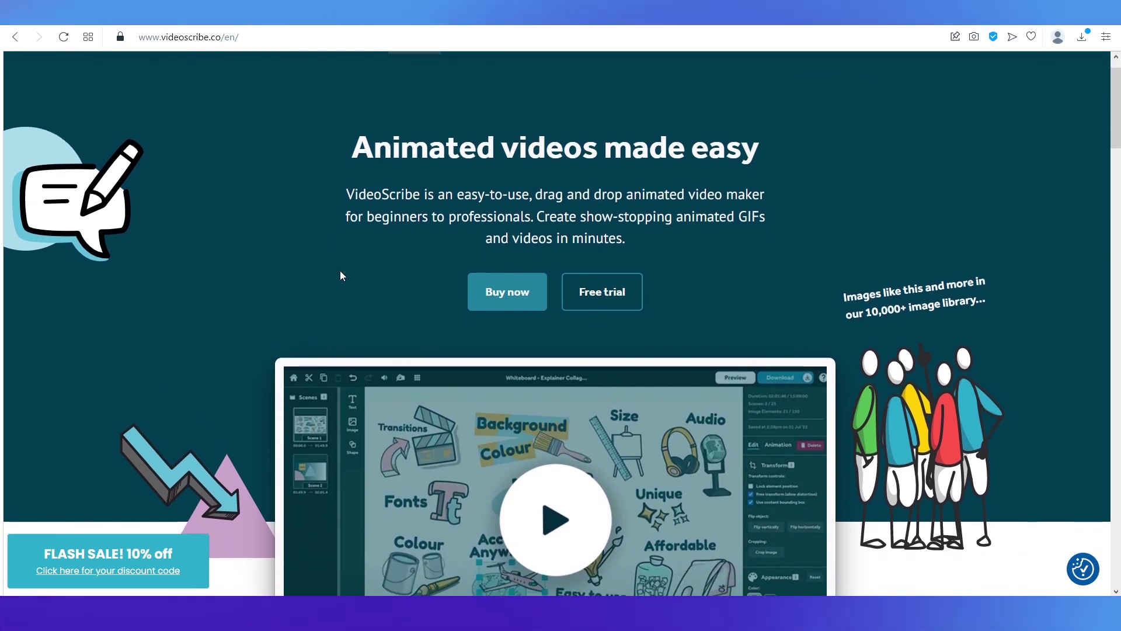
{"action": "scroll", "coordinate": [342, 275], "scroll_direction": "down", "scroll_amount": 4}
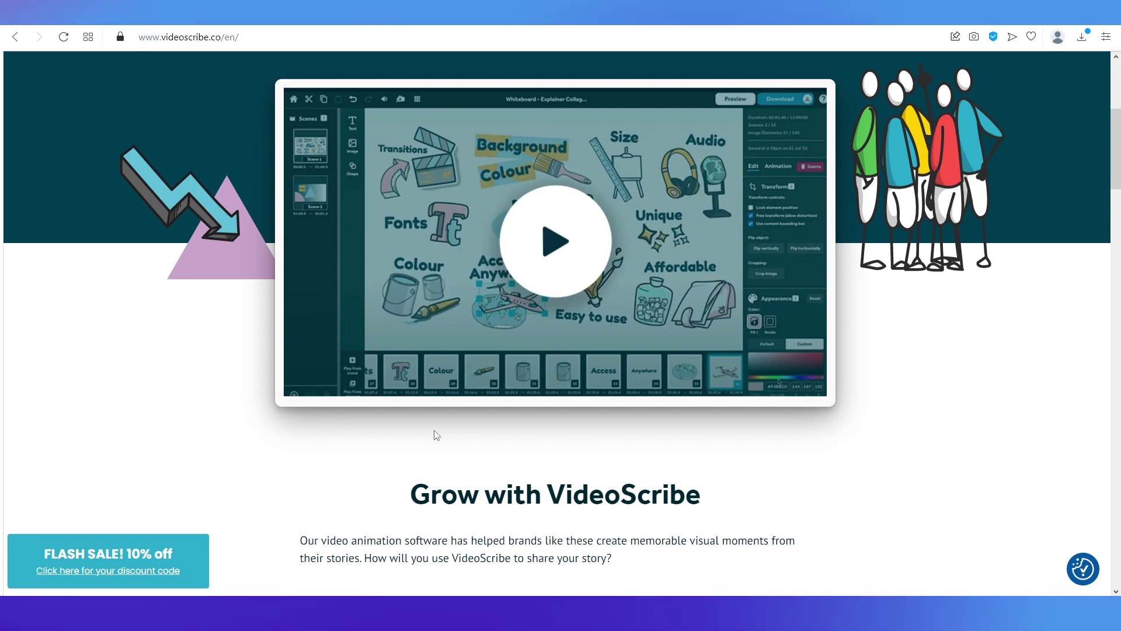
{"action": "scroll", "coordinate": [437, 435], "scroll_direction": "down", "scroll_amount": 5}
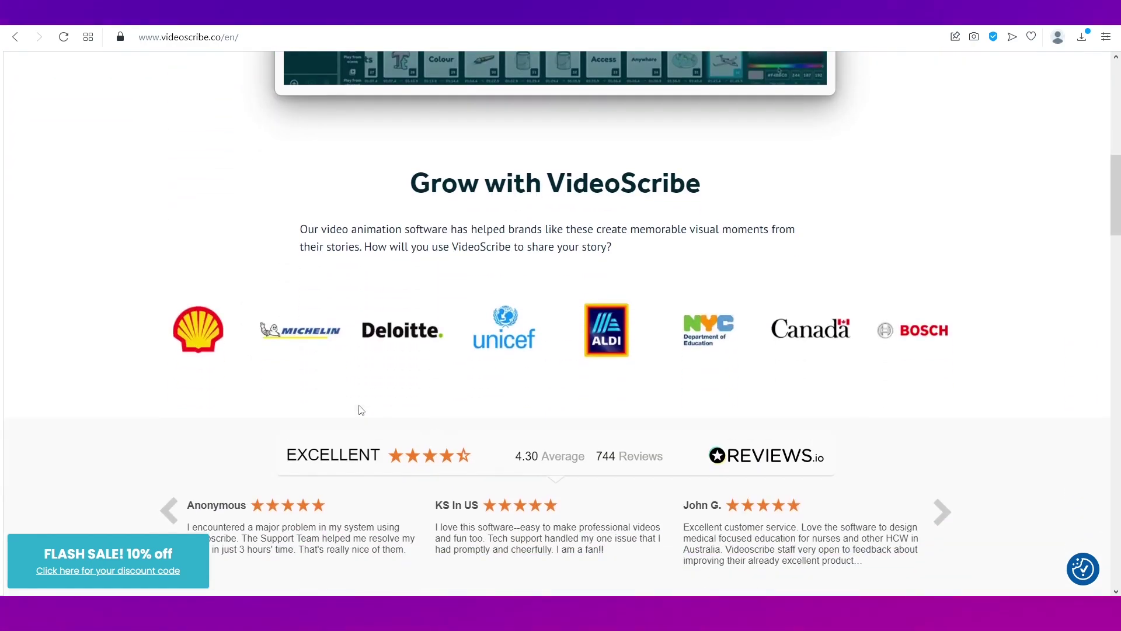
{"action": "scroll", "coordinate": [550, 341], "scroll_direction": "down", "scroll_amount": 10}
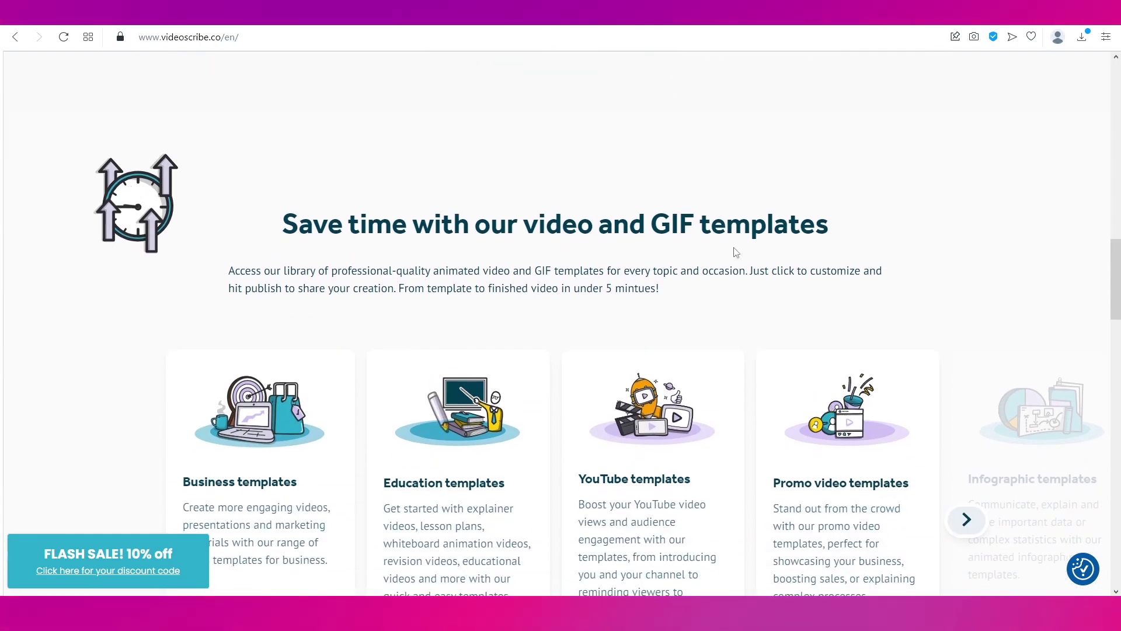
{"action": "scroll", "coordinate": [550, 340], "scroll_direction": "down", "scroll_amount": 3}
{"action": "scroll", "coordinate": [516, 440], "scroll_direction": "up", "scroll_amount": 4}
{"action": "scroll", "coordinate": [517, 440], "scroll_direction": "up", "scroll_amount": 20}
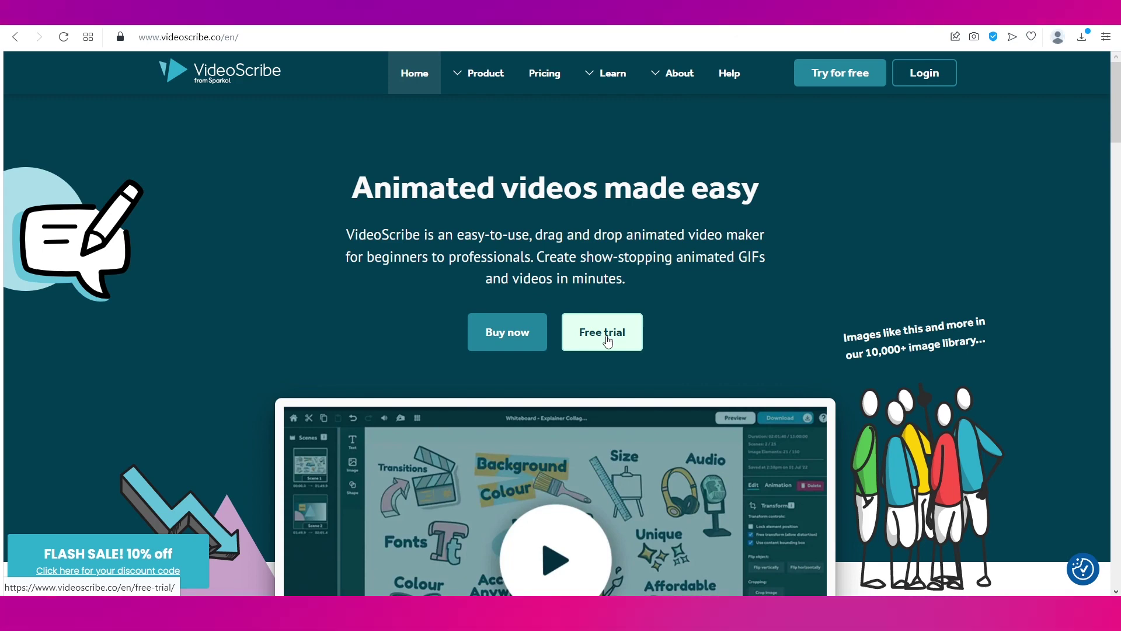
{"action": "left_click", "coordinate": [607, 340]}
Fill the free-trial form with first and last name, pasted e-mail and a password, then create the account
{"action": "scroll", "coordinate": [482, 336], "scroll_direction": "down", "scroll_amount": 2}
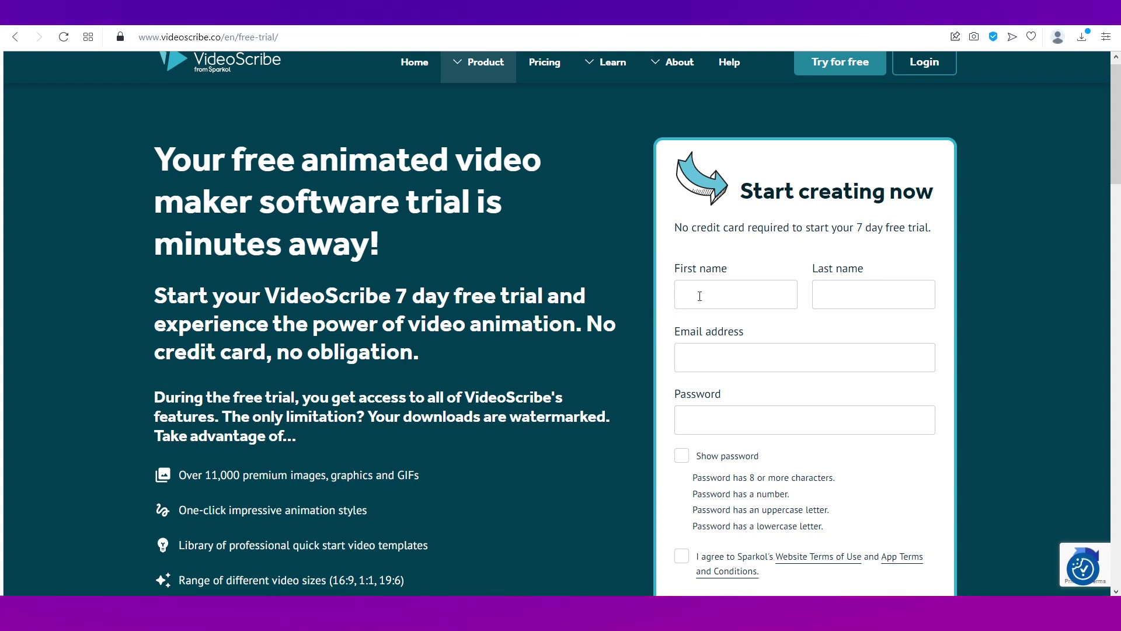
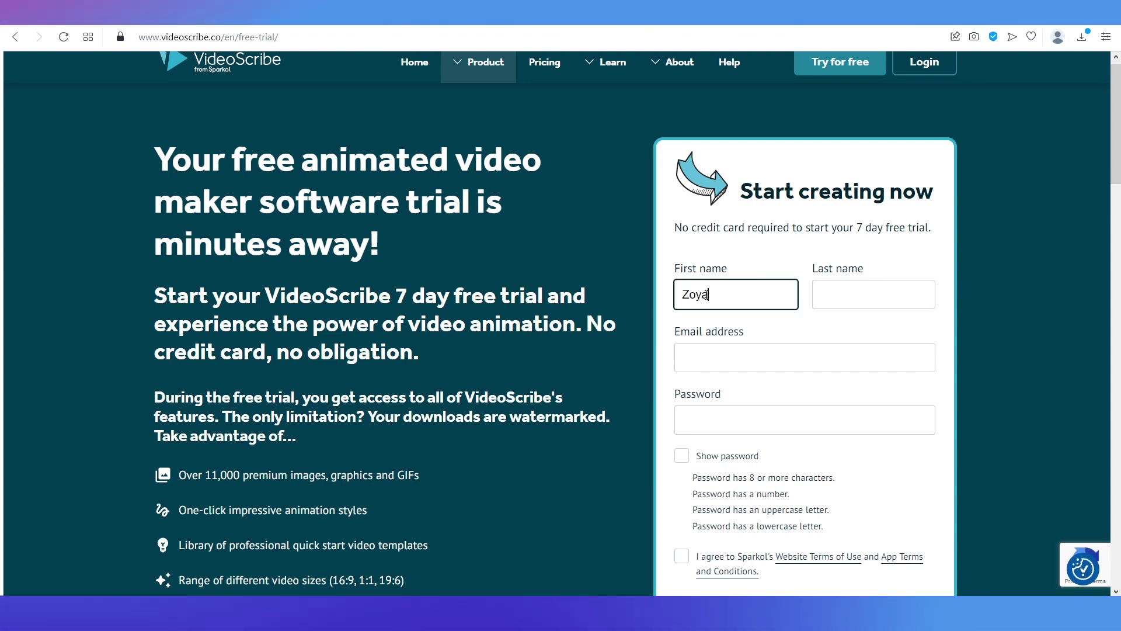
{"action": "key", "text": "Tab"}
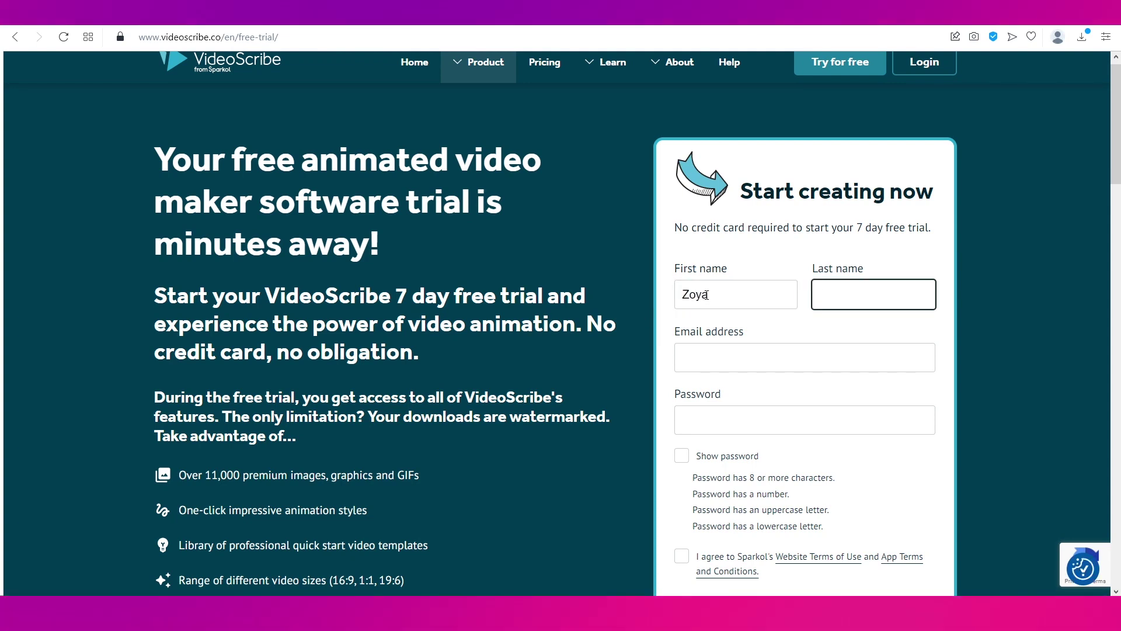
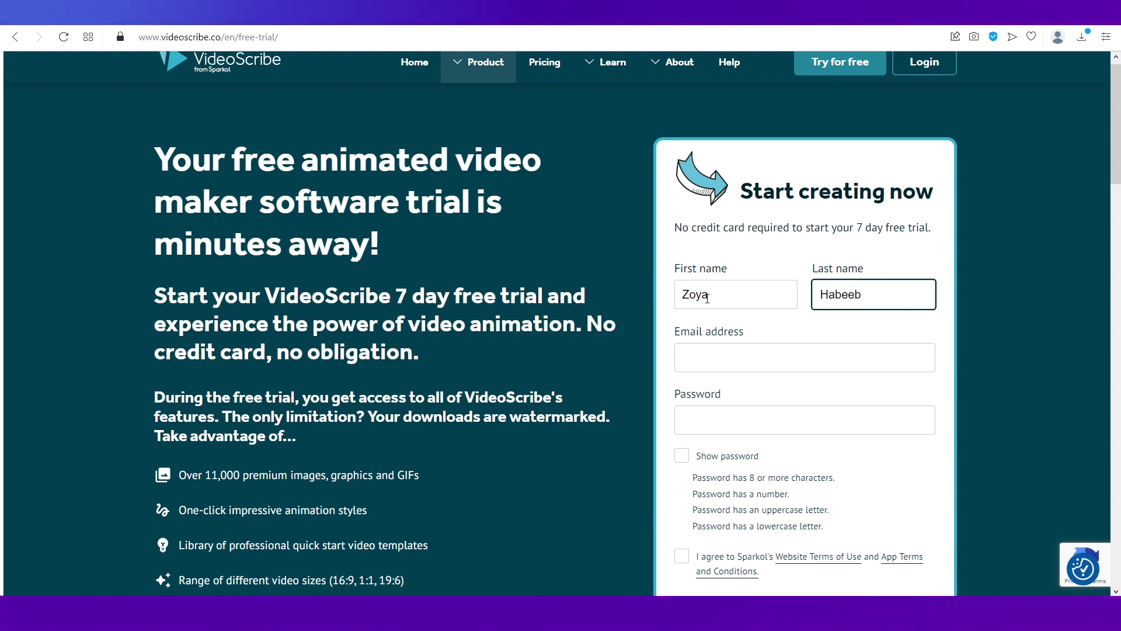
{"action": "left_click", "coordinate": [704, 356]}
{"action": "key", "text": "ctrl+v"}
{"action": "left_click", "coordinate": [686, 420]}
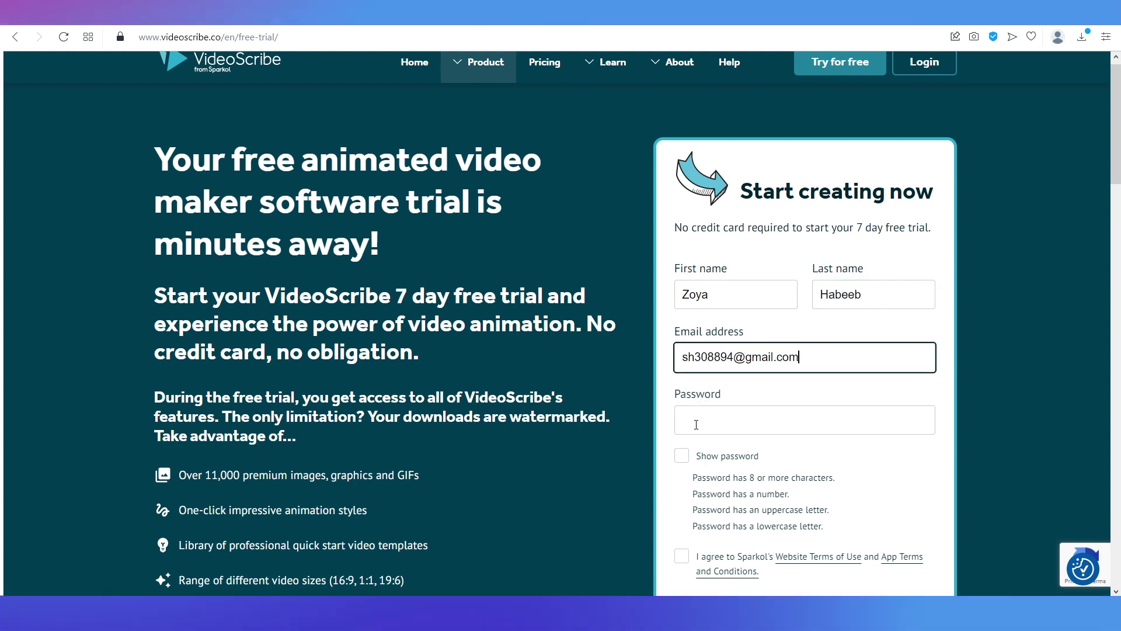
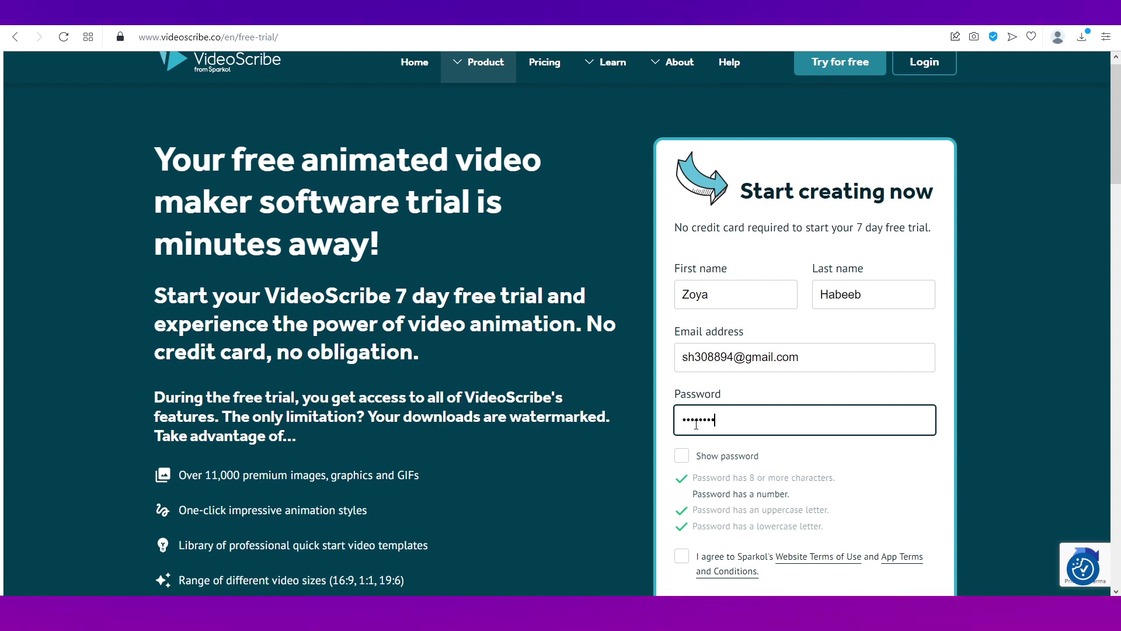
{"action": "scroll", "coordinate": [690, 409], "scroll_direction": "down", "scroll_amount": 3}
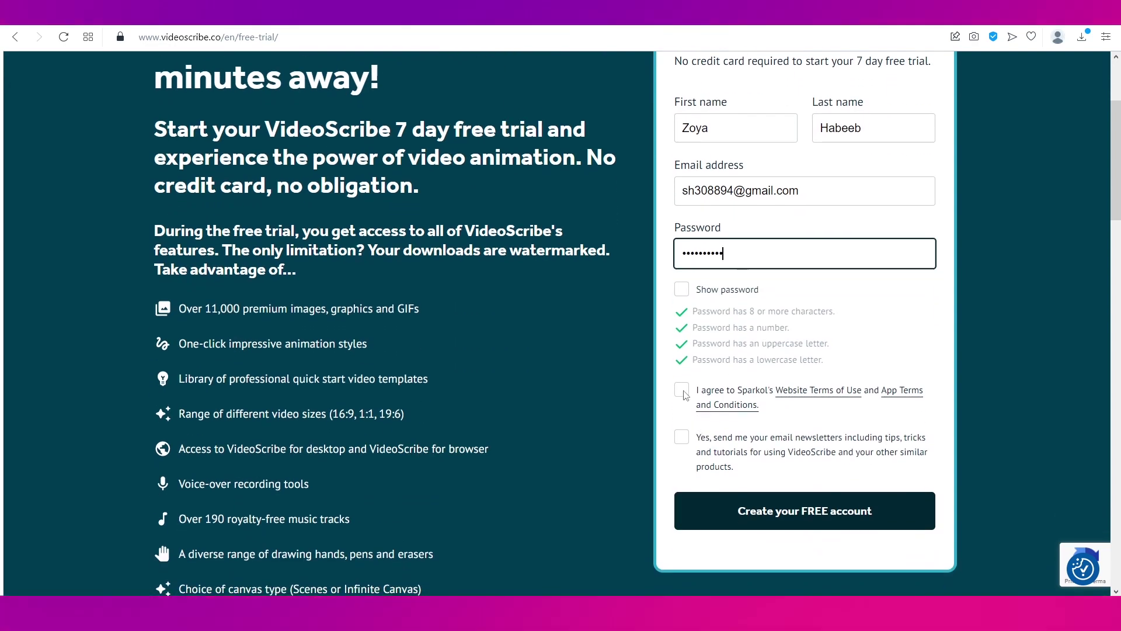
{"action": "left_click", "coordinate": [788, 522]}
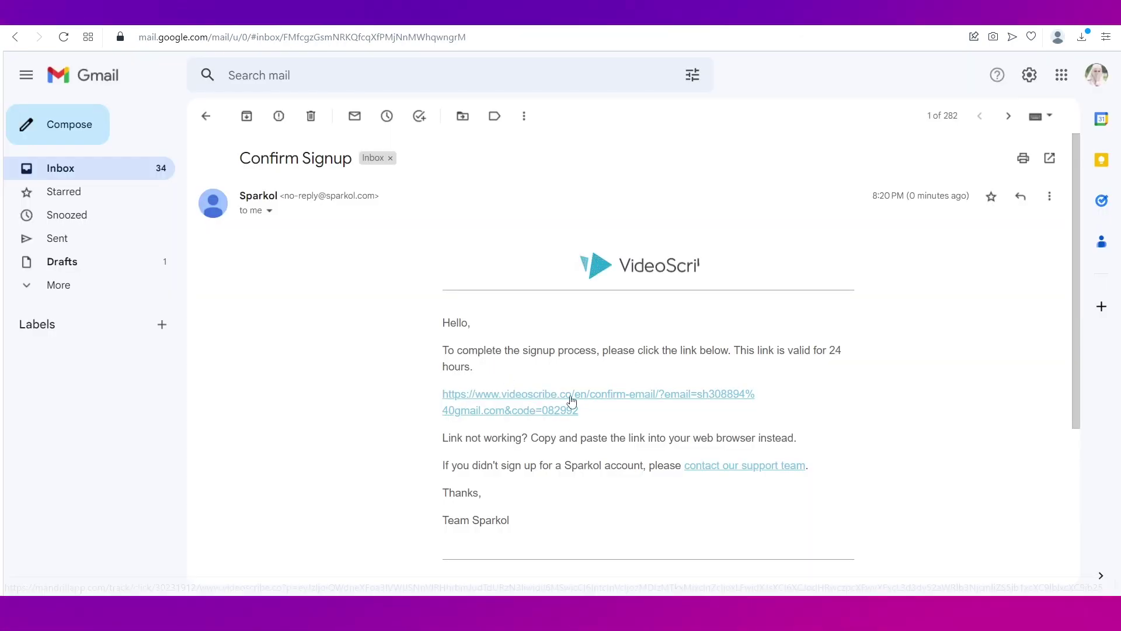
Follow the confirmation link in Sparkol's Confirm Signup e-mail to verify the account
{"action": "left_click", "coordinate": [543, 410]}
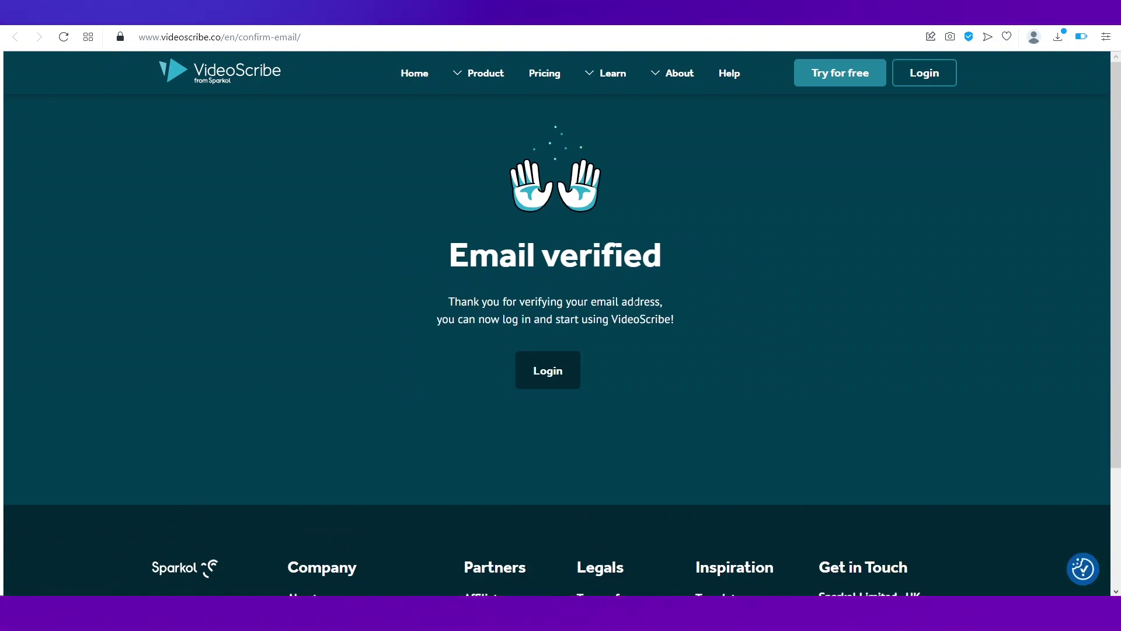
Log in and start downloading VideoScribe for Windows from the desktop download page
{"action": "left_click", "coordinate": [555, 379]}
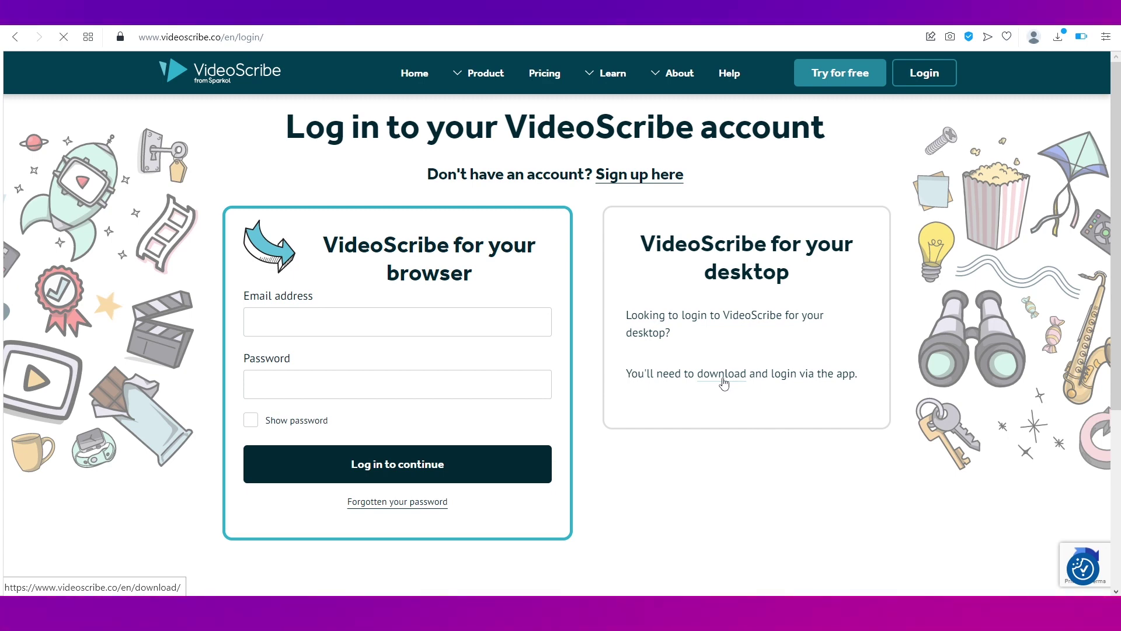
{"action": "left_click", "coordinate": [723, 375]}
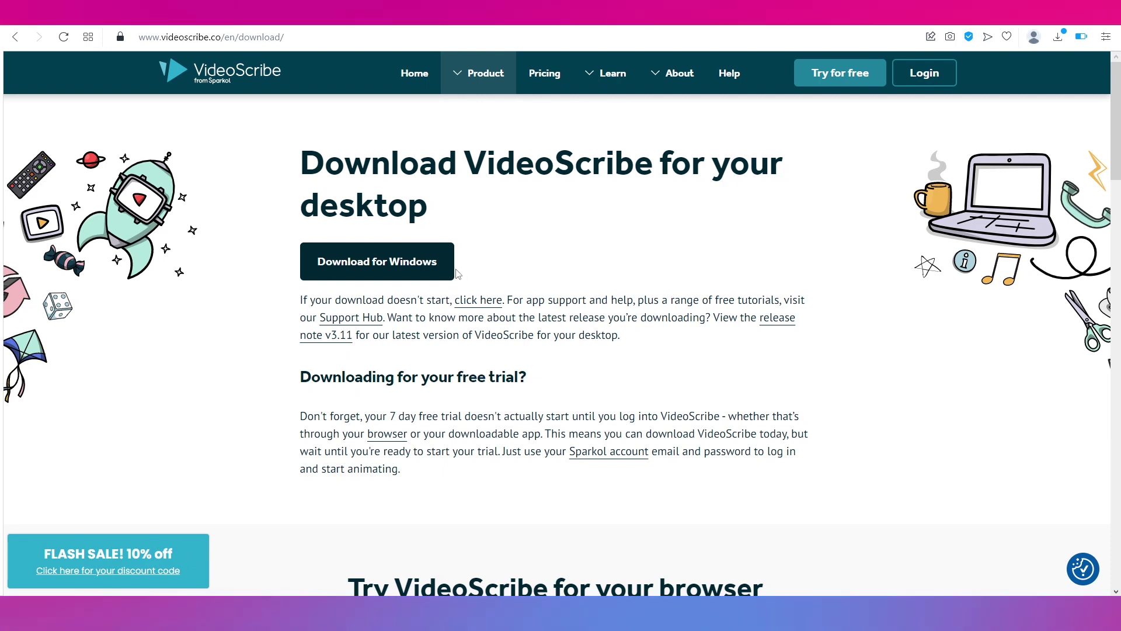
{"action": "left_click", "coordinate": [416, 269]}
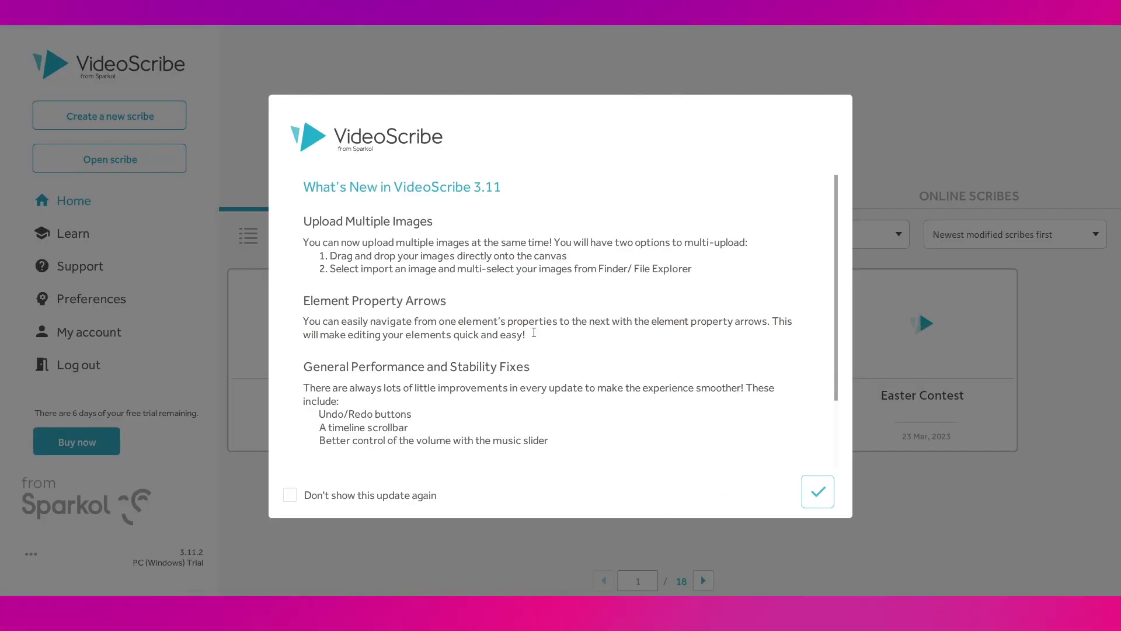
Dismiss the What's New in VideoScribe 3.11 notes
{"action": "left_click", "coordinate": [818, 493]}
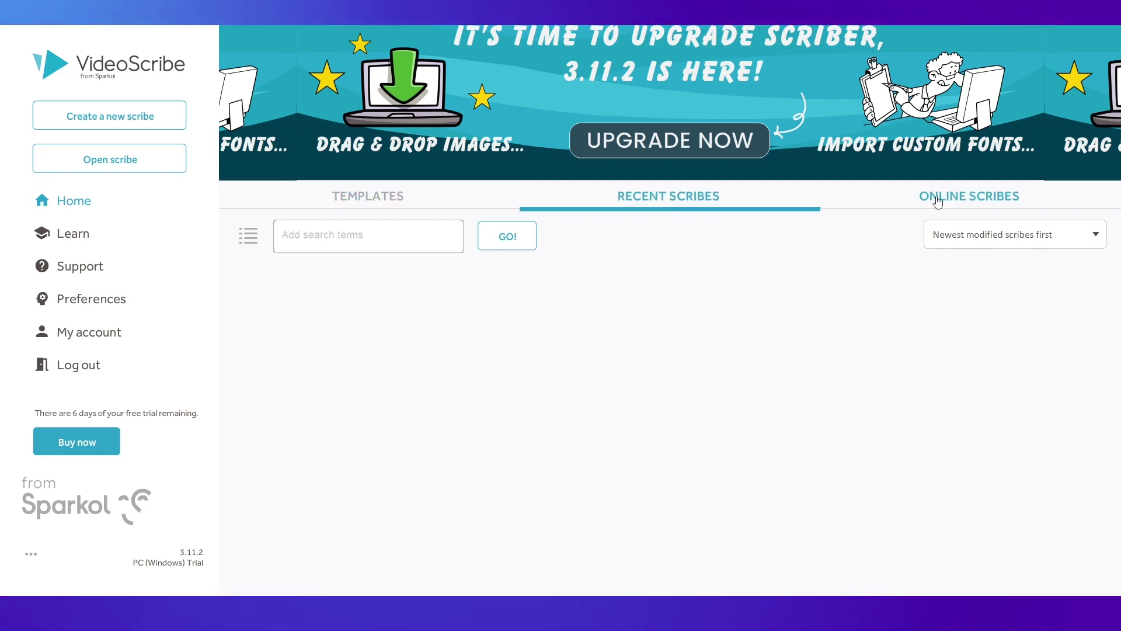
Look at the online scribes, return to the Easter templates, and start a new blank scribe
{"action": "left_click", "coordinate": [938, 202]}
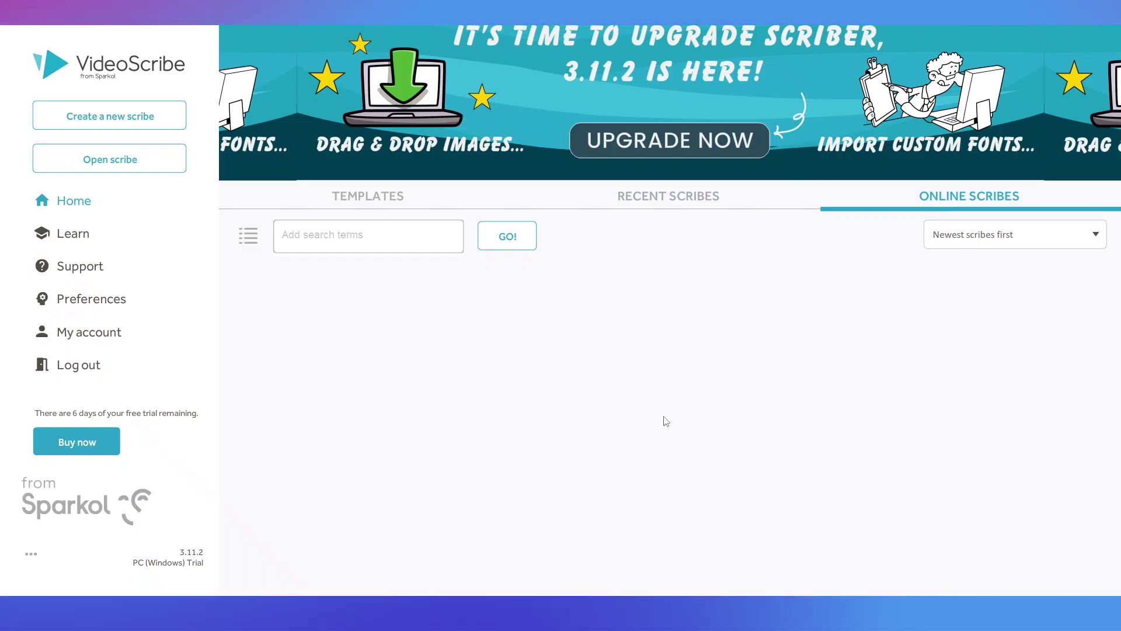
{"action": "left_click", "coordinate": [364, 209]}
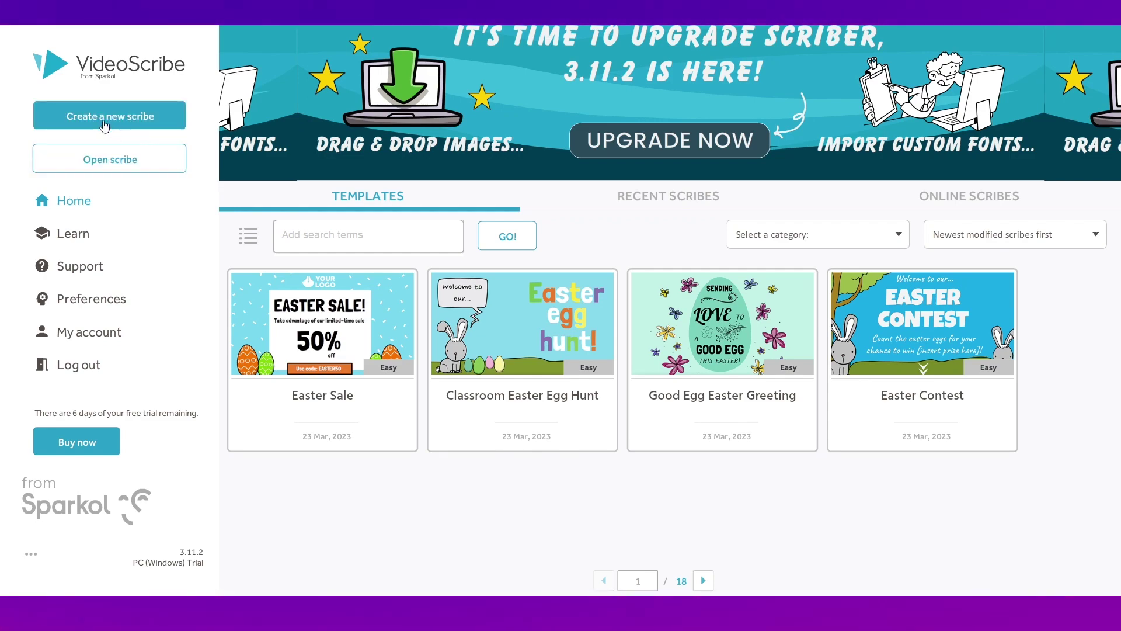
{"action": "left_click", "coordinate": [99, 119]}
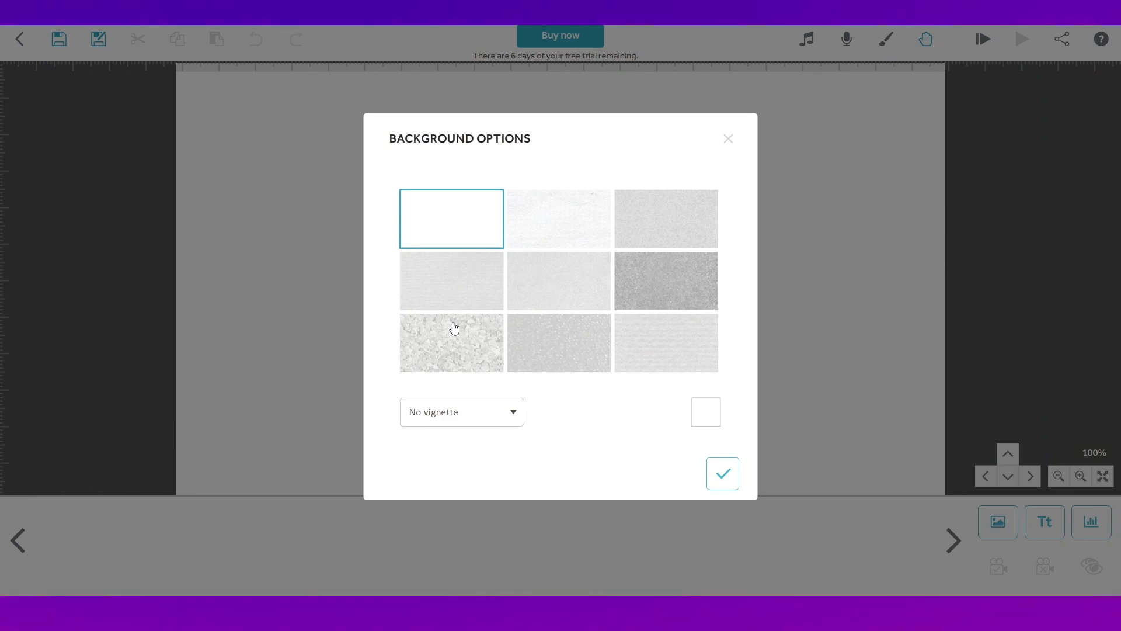
Give the new scribe a soft vignette with a pale paper-texture background
{"action": "left_click", "coordinate": [485, 425]}
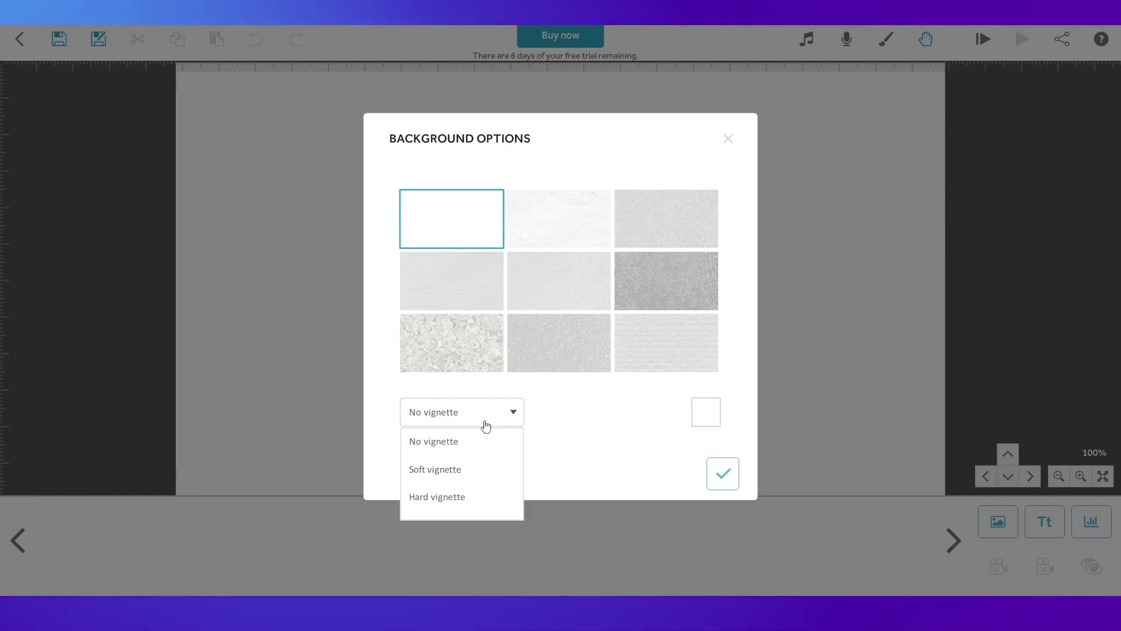
{"action": "left_click", "coordinate": [474, 474]}
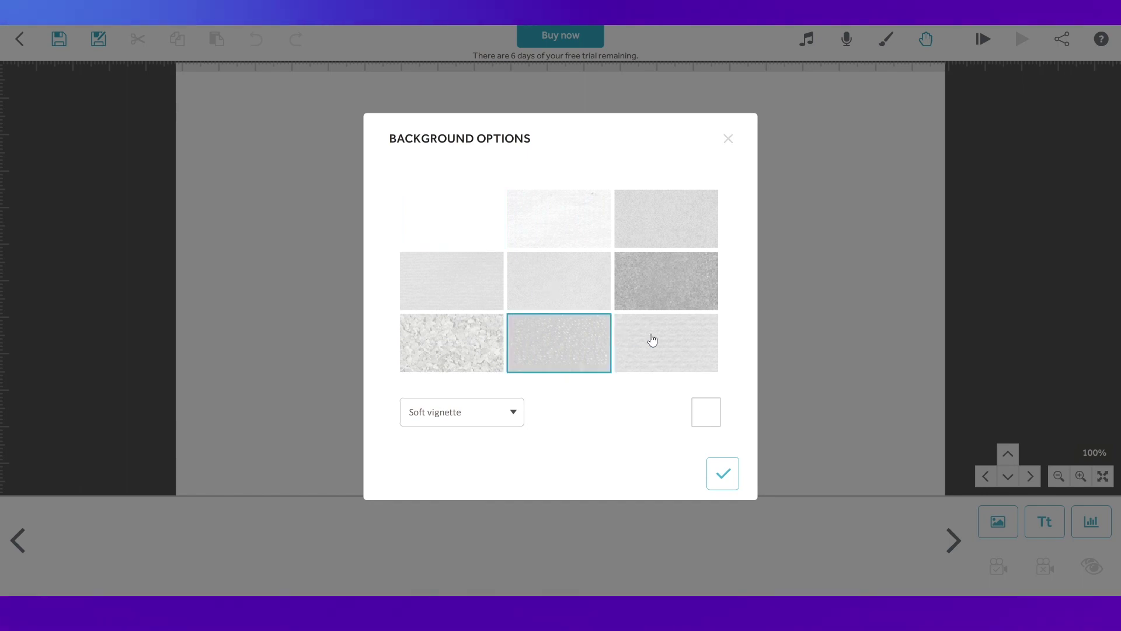
{"action": "left_click", "coordinate": [652, 221]}
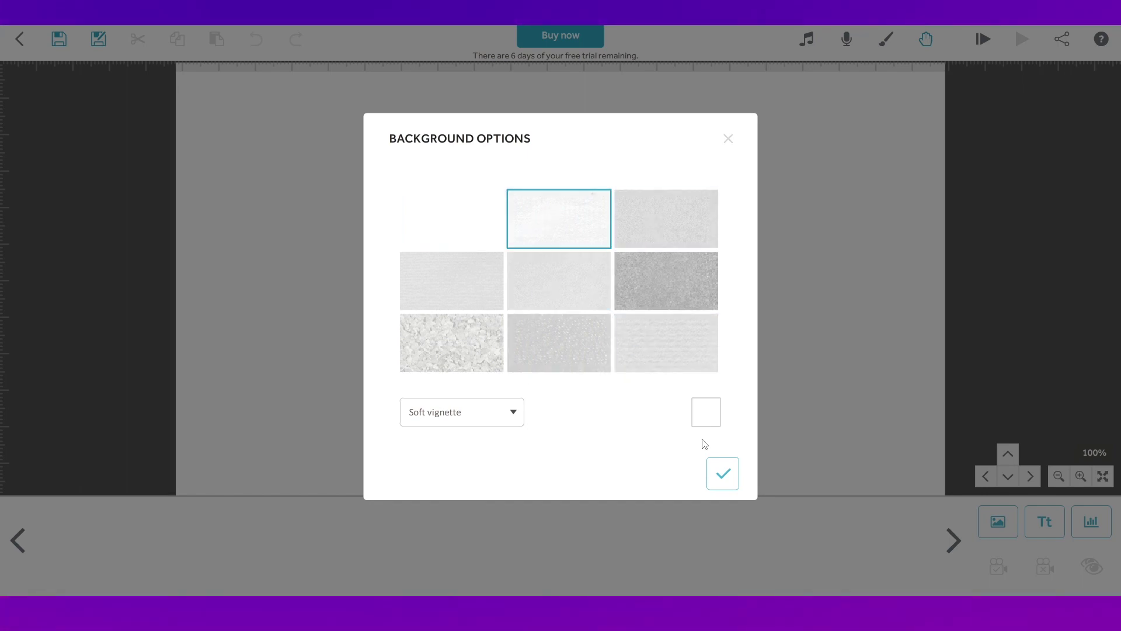
{"action": "left_click", "coordinate": [723, 474]}
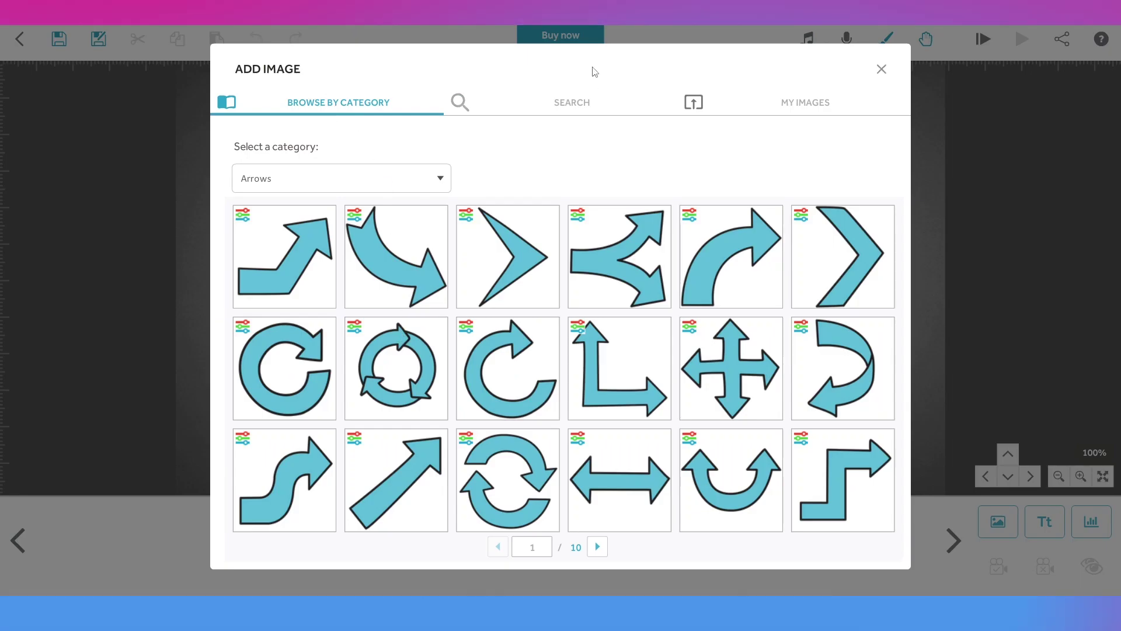
Search the image library for 'book' and add the colourful book stack to the canvas
{"action": "left_click", "coordinate": [564, 111]}
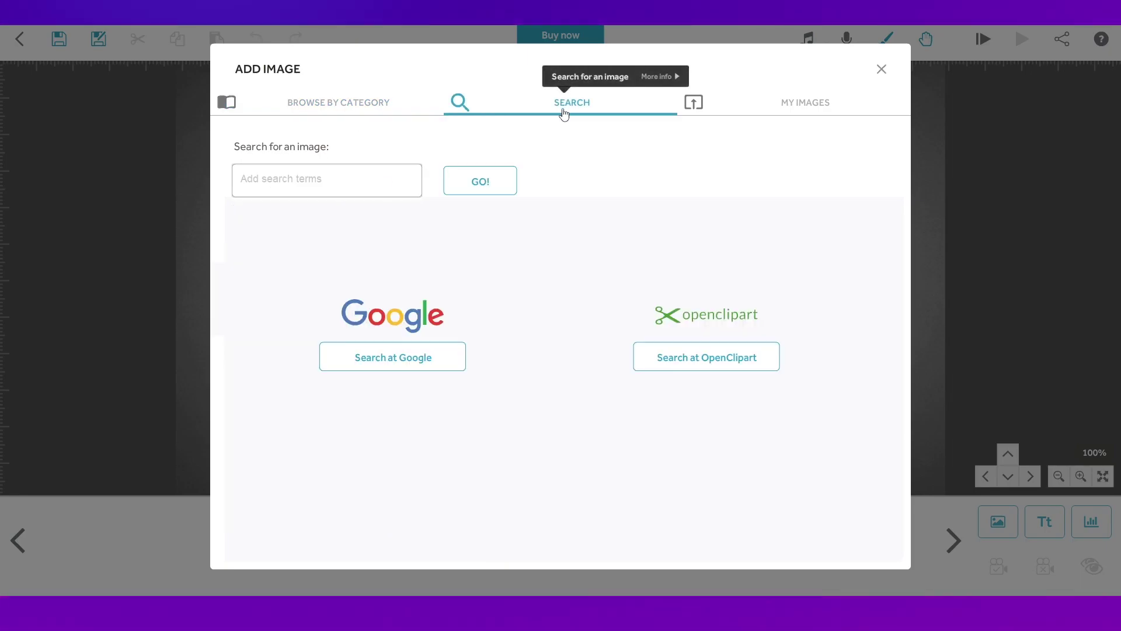
{"action": "left_click", "coordinate": [785, 108]}
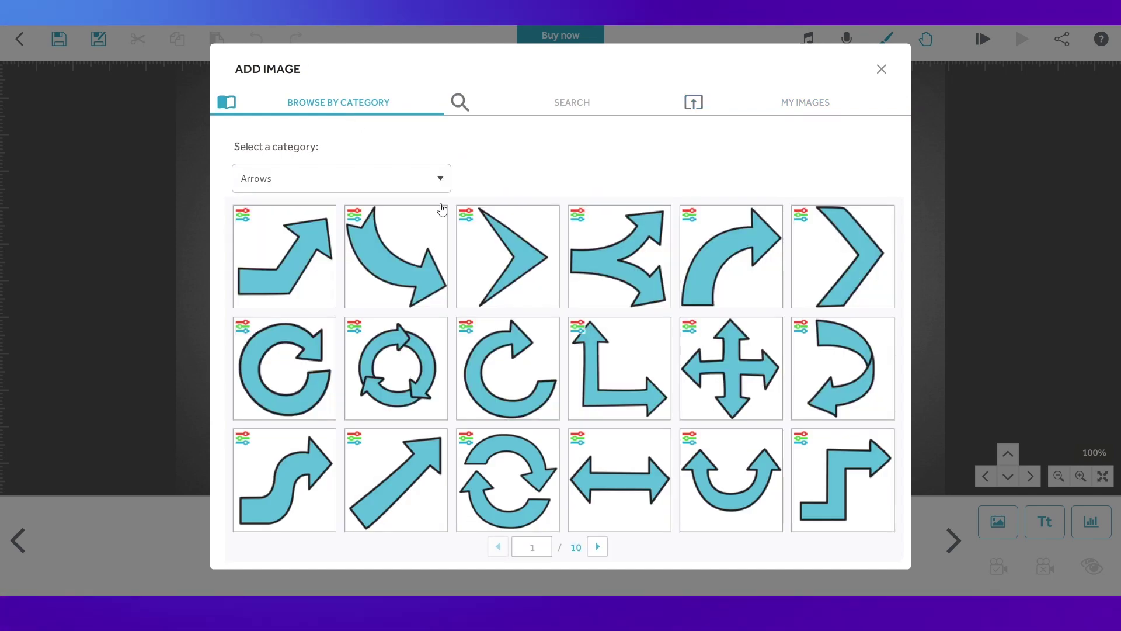
{"action": "scroll", "coordinate": [548, 391], "scroll_direction": "down", "scroll_amount": 1}
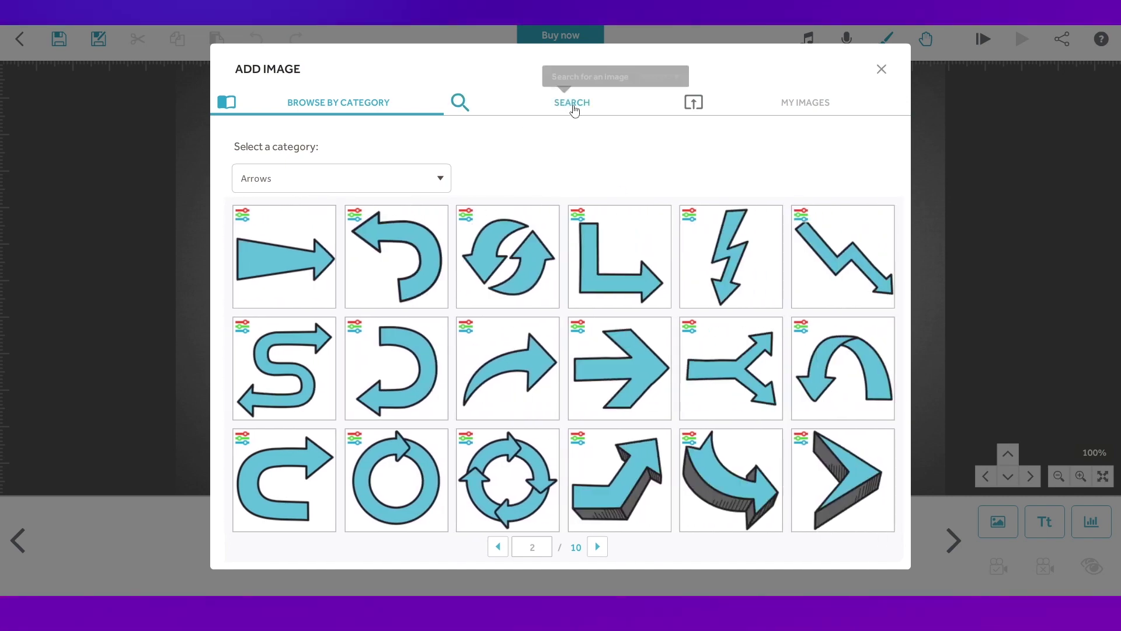
{"action": "left_click", "coordinate": [574, 110]}
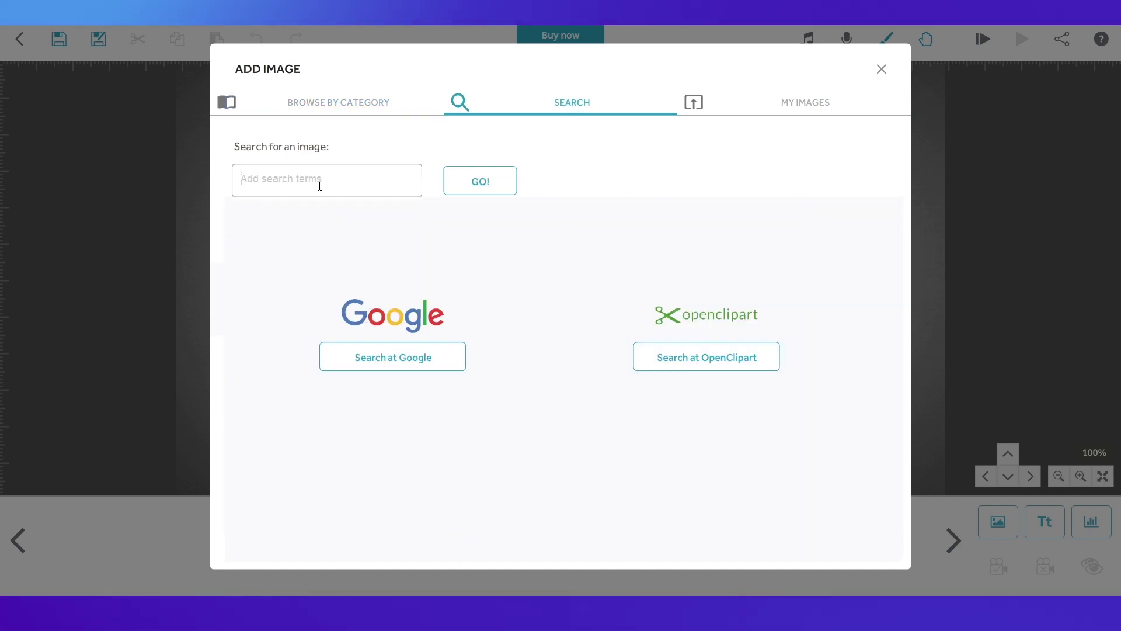
{"action": "left_click", "coordinate": [320, 186]}
{"action": "type", "text": "books"}
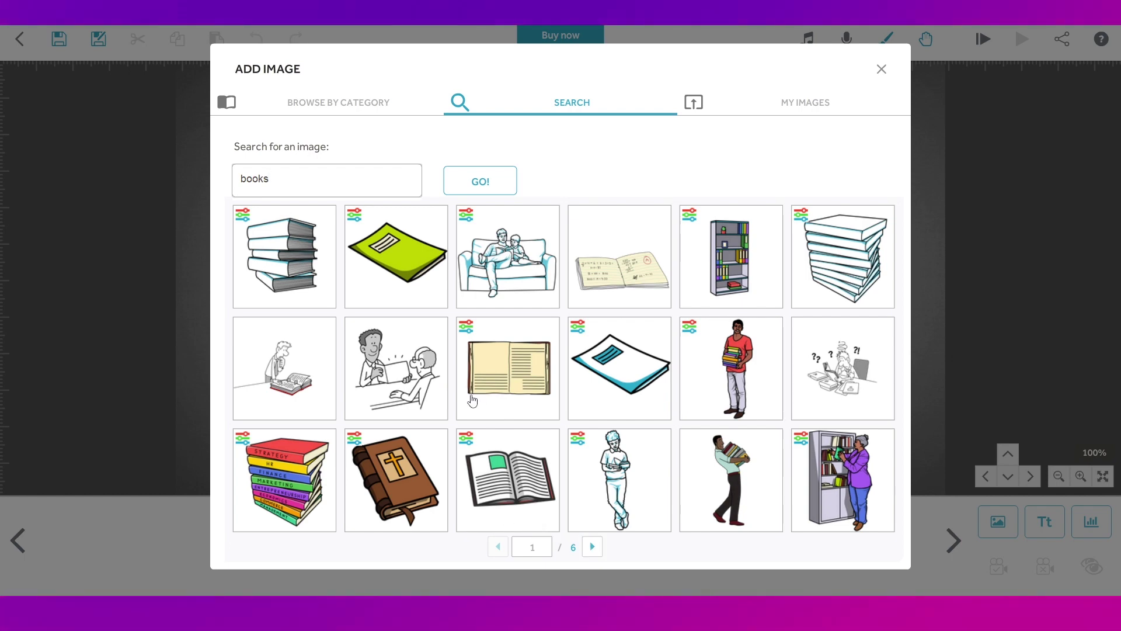
{"action": "left_click", "coordinate": [285, 462]}
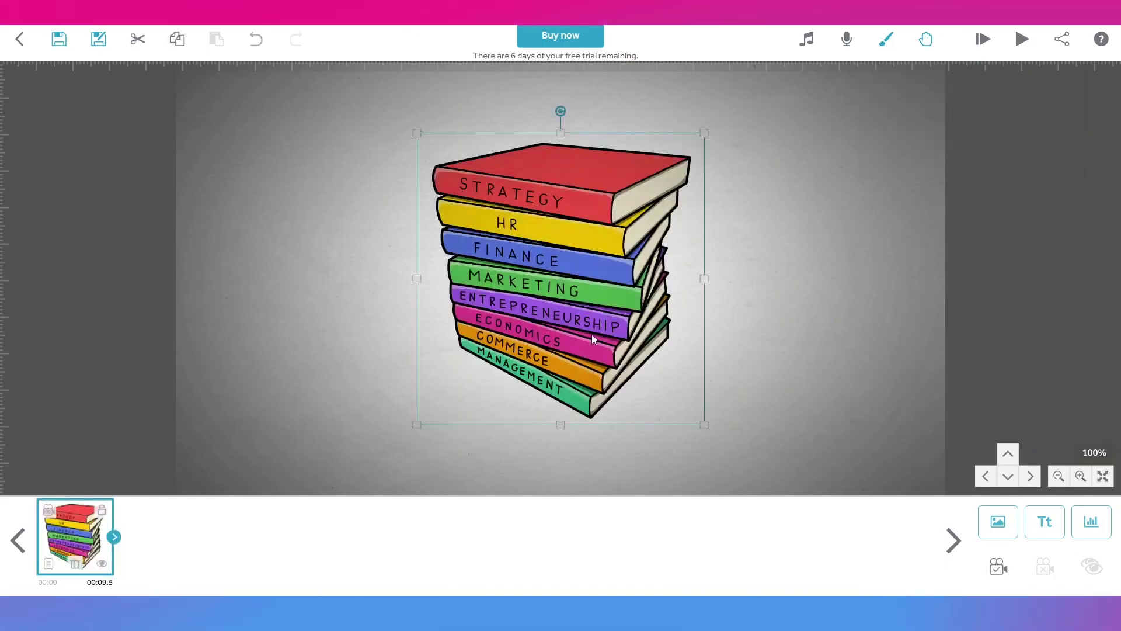
Shrink the book stack and place it at the lower left of the canvas
{"action": "left_click_drag", "start_coordinate": [614, 259], "coordinate": [684, 256]}
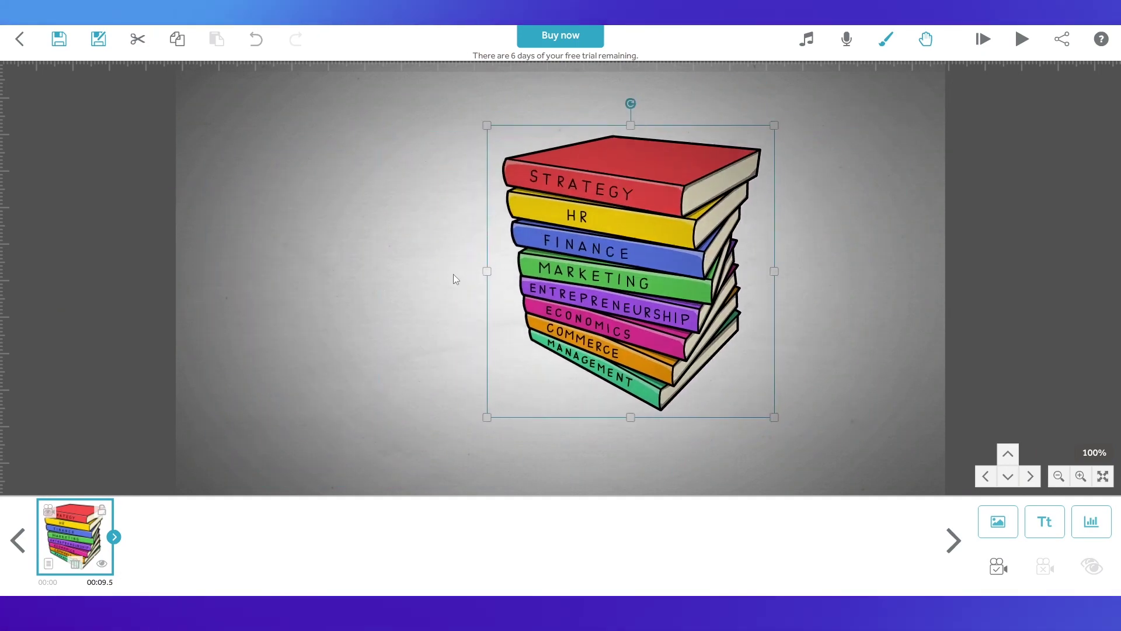
{"action": "left_click_drag", "start_coordinate": [493, 279], "coordinate": [232, 333]}
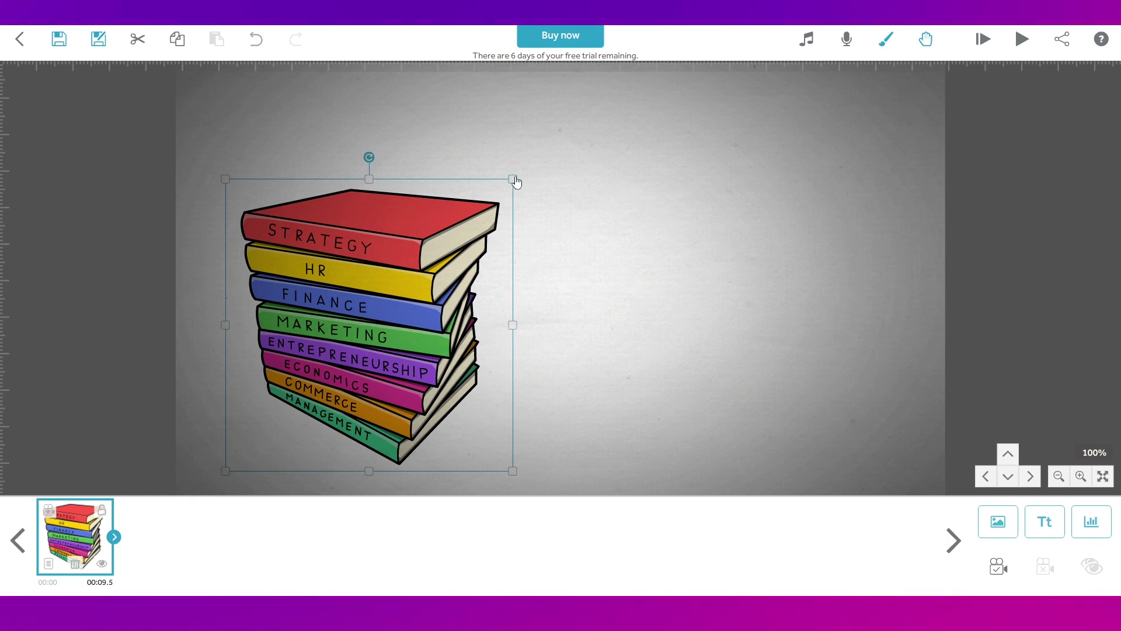
{"action": "left_click_drag", "start_coordinate": [514, 180], "coordinate": [400, 283]}
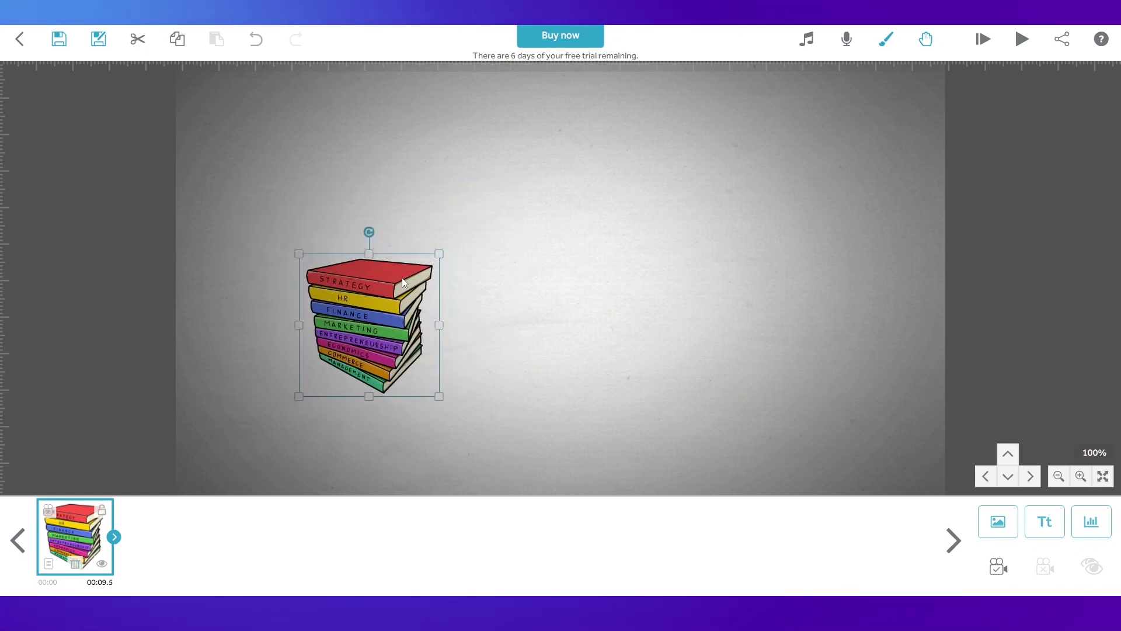
{"action": "left_click_drag", "start_coordinate": [386, 299], "coordinate": [330, 365]}
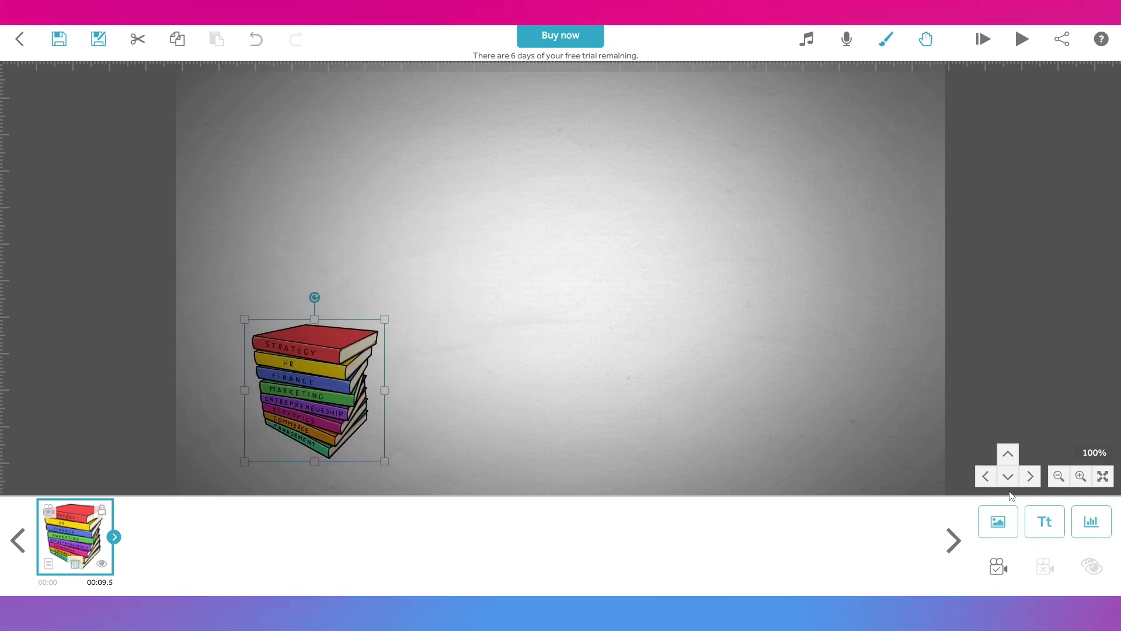
{"action": "left_click", "coordinate": [1057, 533]}
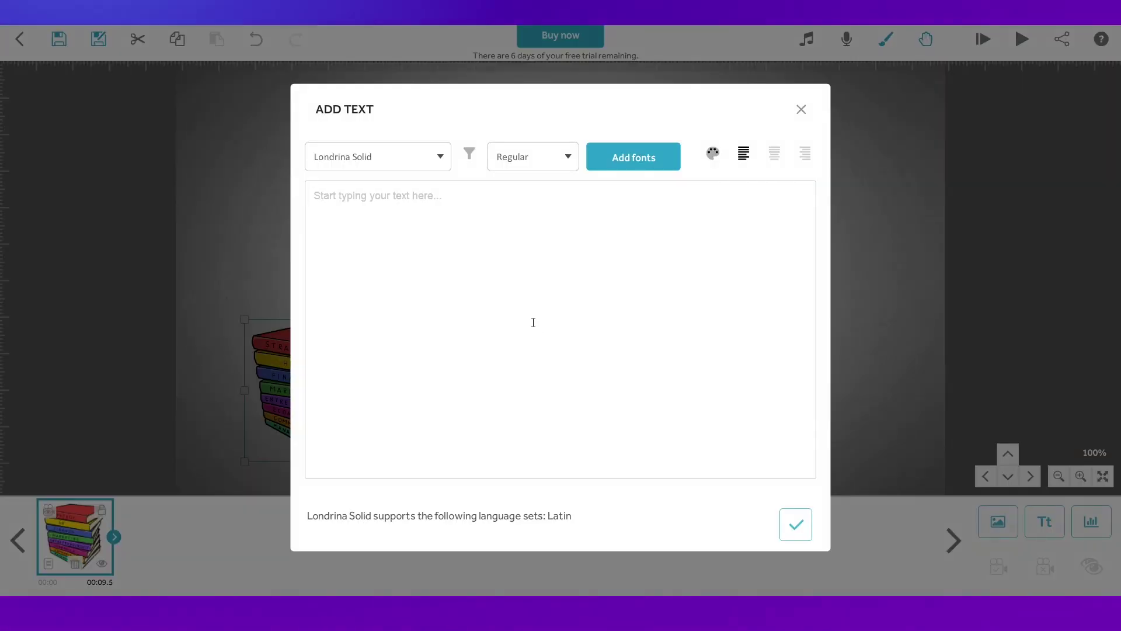
Add 'Let's Study!' in Londrina Solid, move it to the top and enlarge it
{"action": "type", "text": "Let's Study!"}
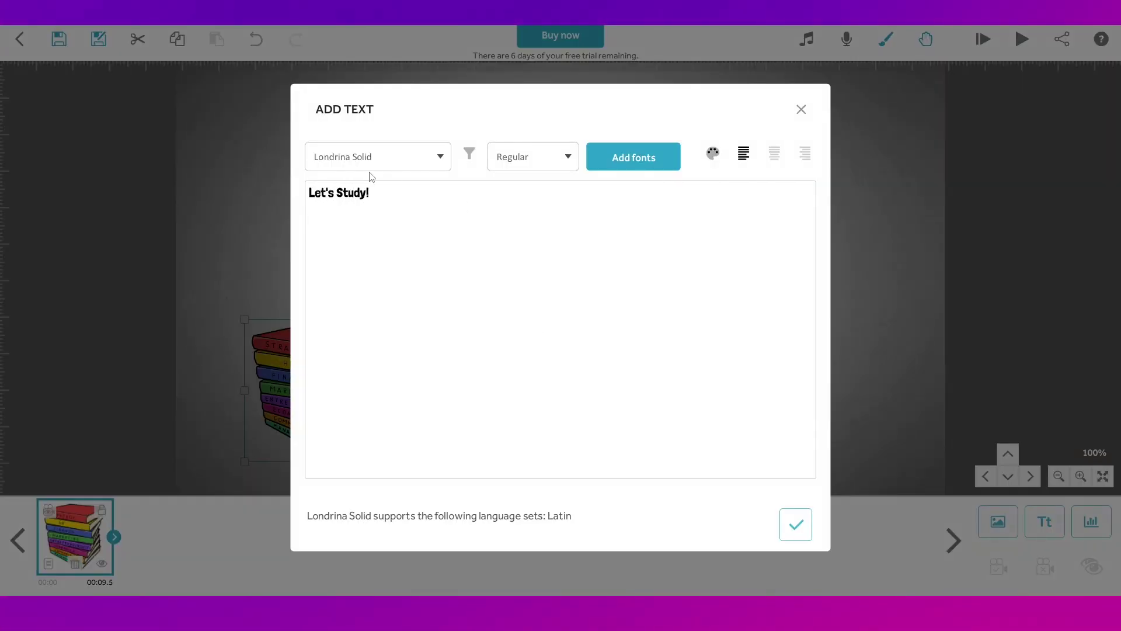
{"action": "scroll", "coordinate": [366, 397], "scroll_direction": "down", "scroll_amount": 1}
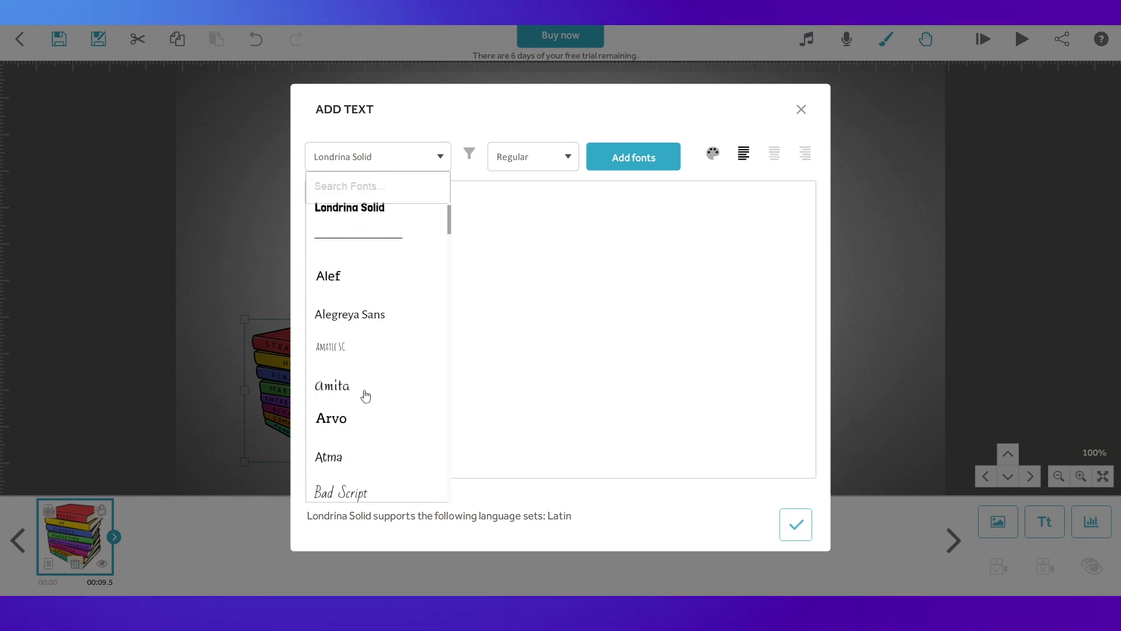
{"action": "left_click", "coordinate": [523, 157]}
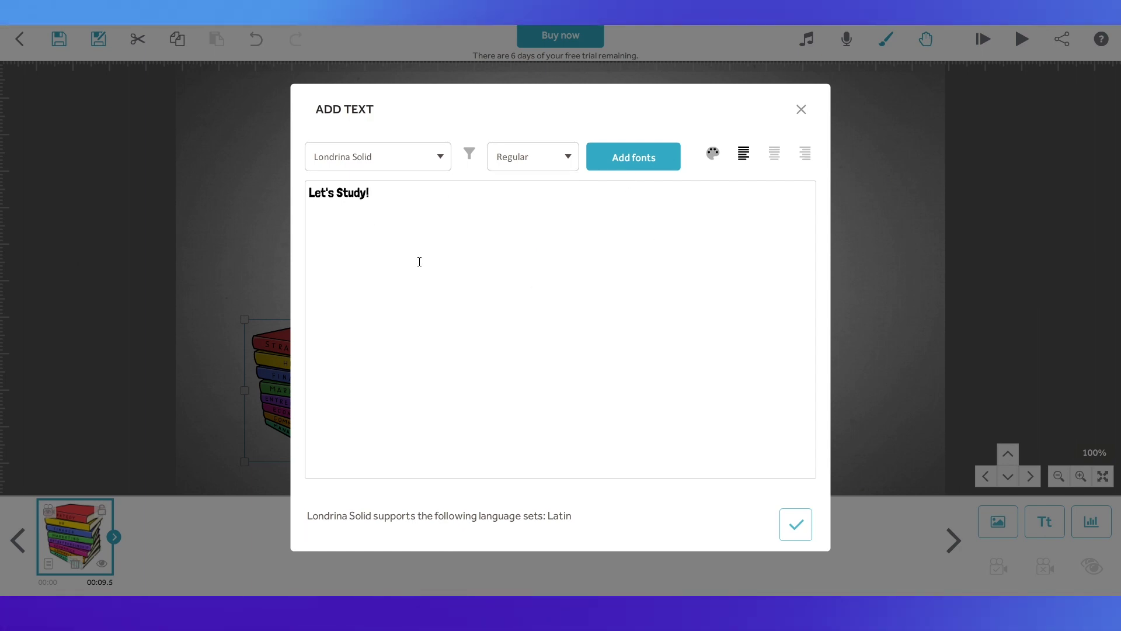
{"action": "left_click", "coordinate": [796, 524]}
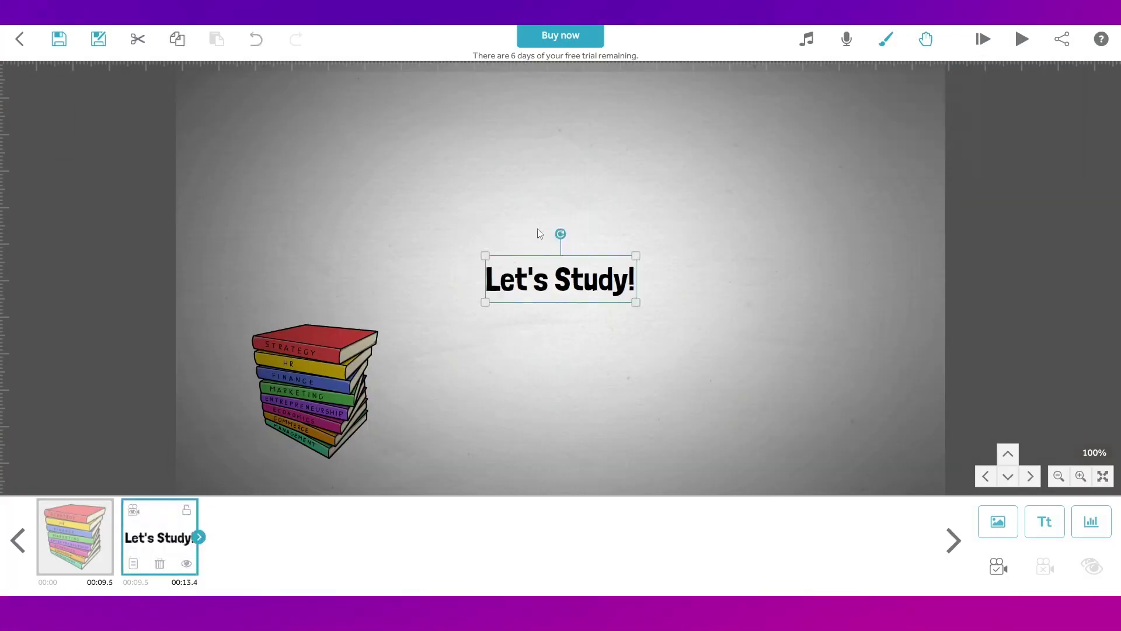
{"action": "left_click_drag", "start_coordinate": [556, 295], "coordinate": [549, 160]}
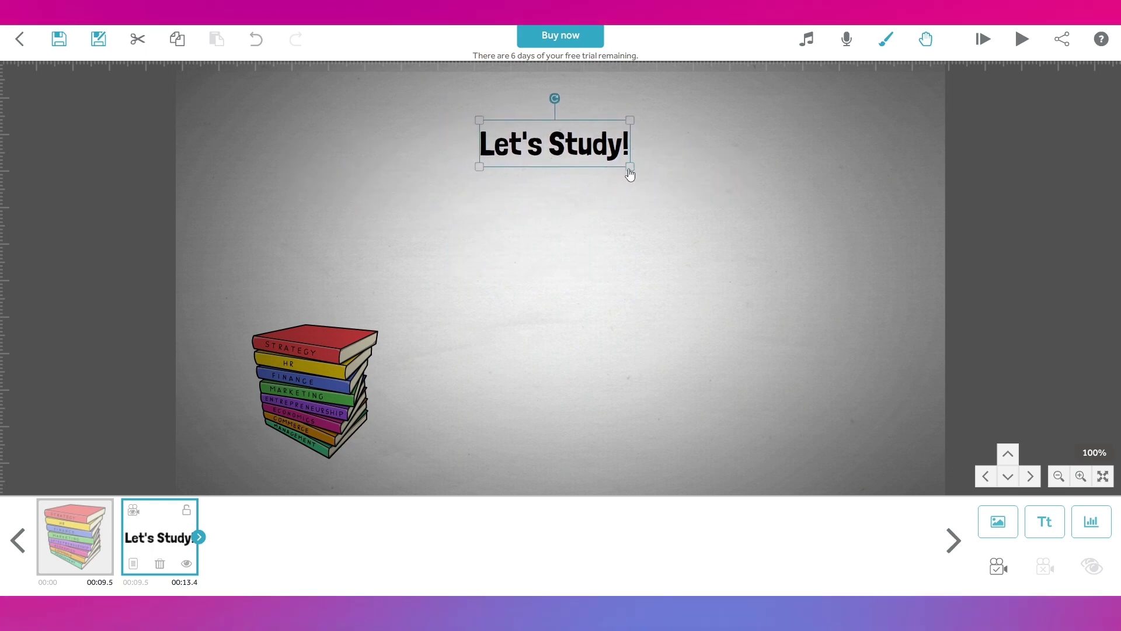
{"action": "left_click_drag", "start_coordinate": [629, 168], "coordinate": [749, 246]}
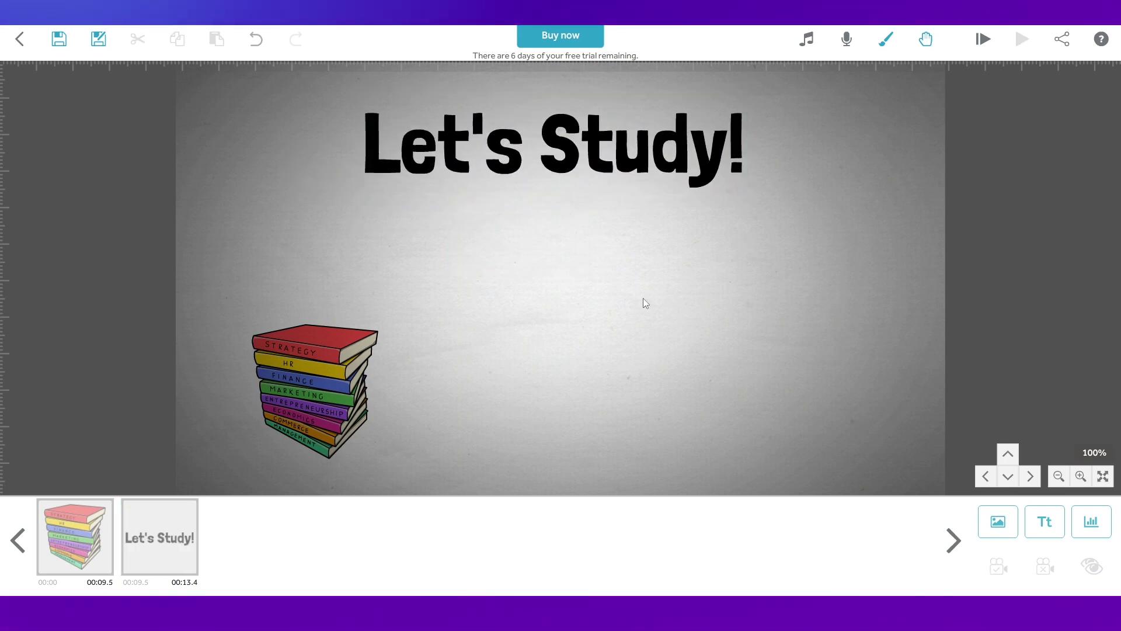
{"action": "double_click", "coordinate": [315, 397]}
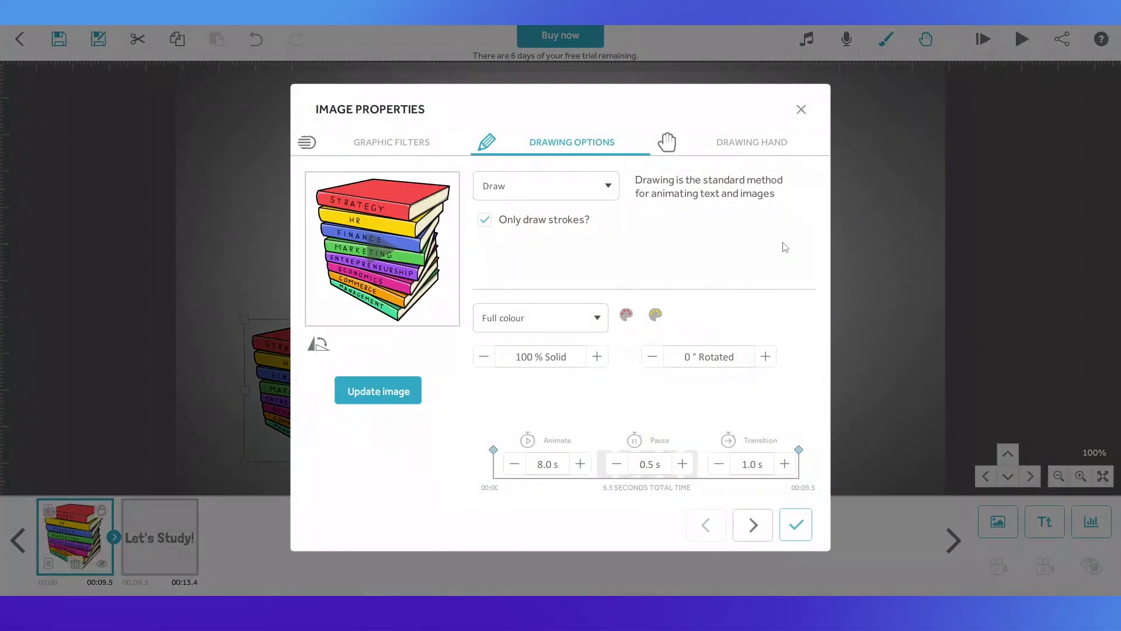
{"action": "left_click", "coordinate": [391, 146]}
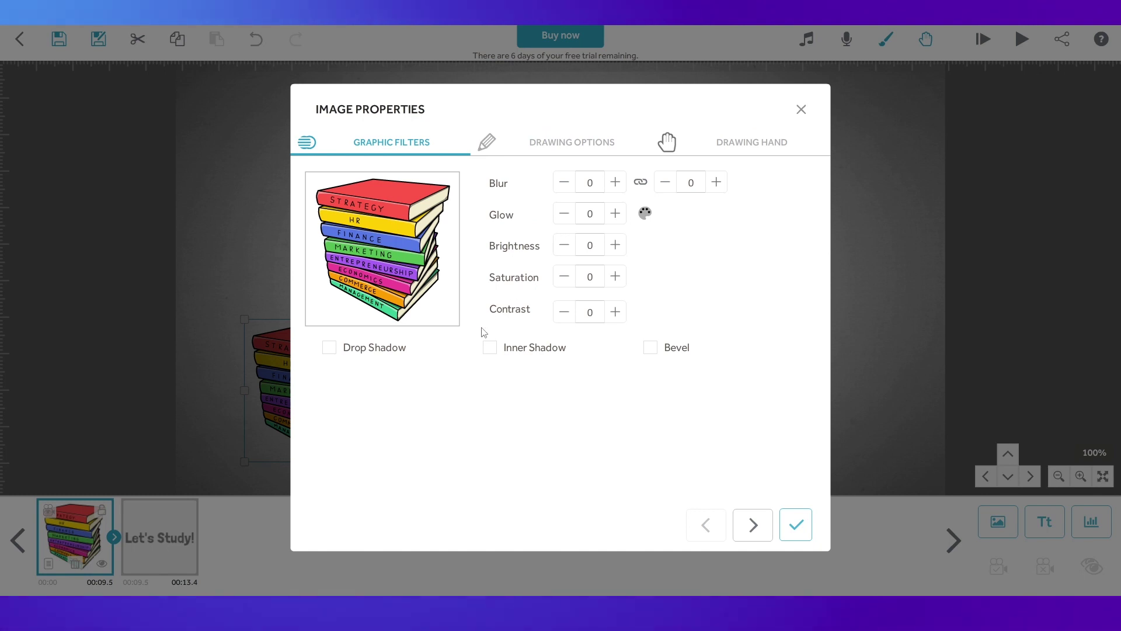
{"action": "left_click", "coordinate": [584, 150]}
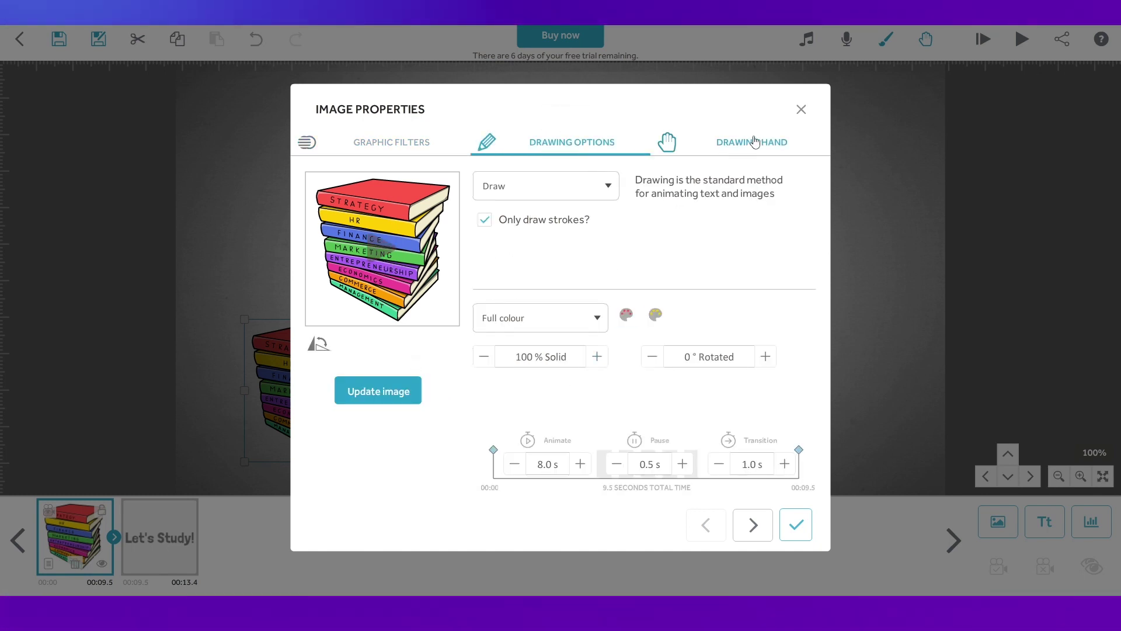
{"action": "left_click", "coordinate": [796, 525]}
{"action": "left_click", "coordinate": [153, 540]}
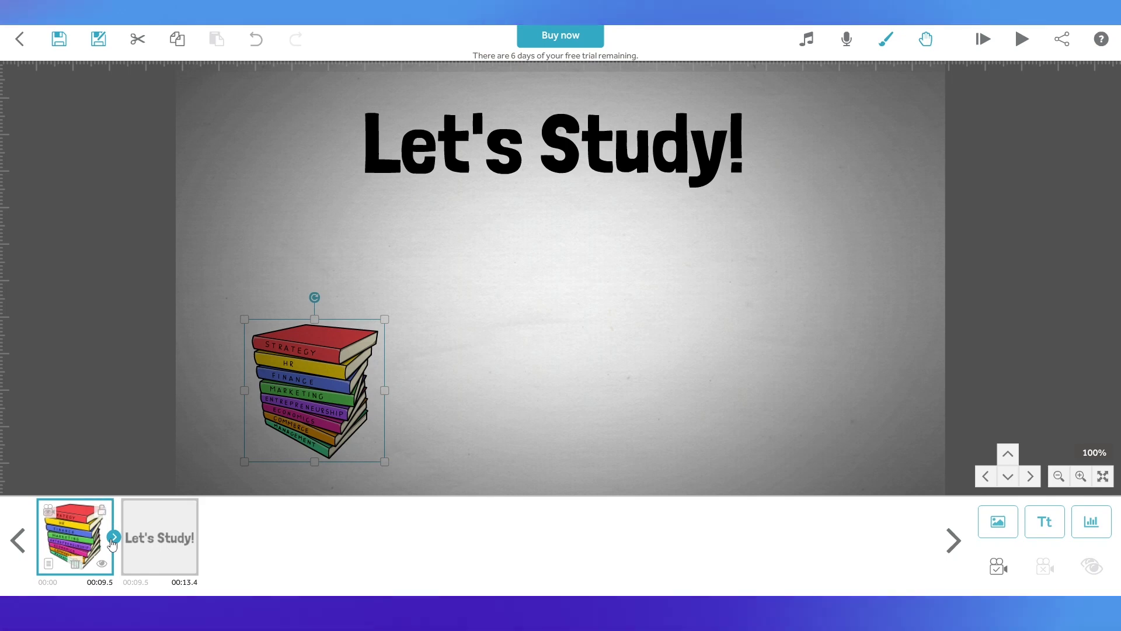
Make the title play before the books, then add the raised-arms striped-shirt boy from People
{"action": "mouse_move", "coordinate": [112, 543]}
{"action": "left_mouse_down"}
{"action": "mouse_move", "coordinate": [170, 540]}
{"action": "mouse_move", "coordinate": [108, 542]}
{"action": "left_mouse_up"}
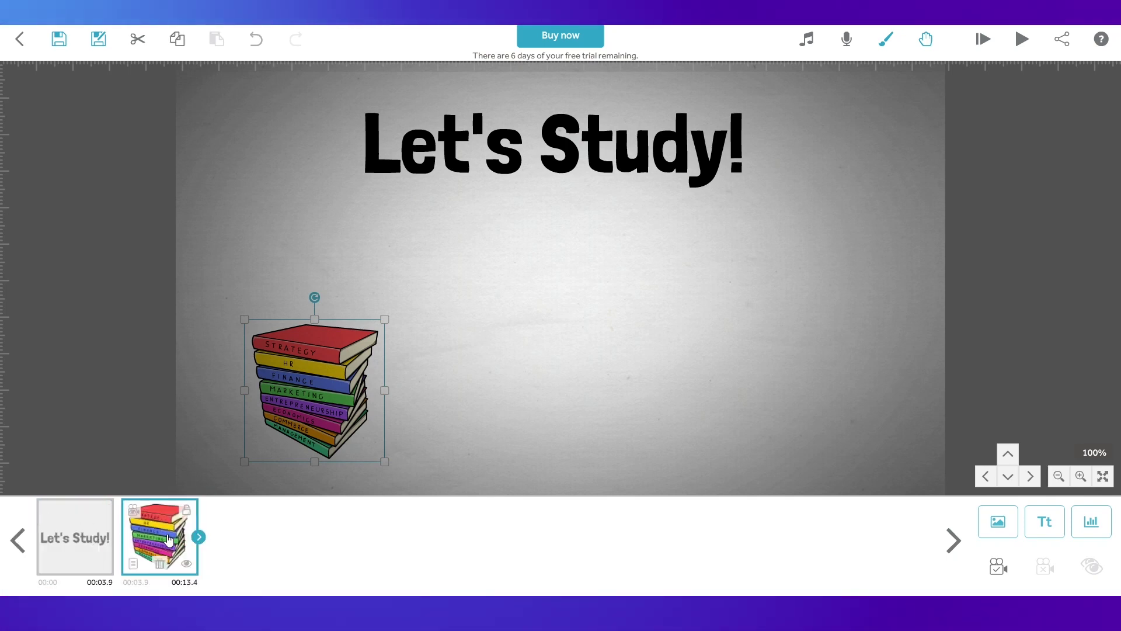
{"action": "left_click", "coordinate": [446, 374]}
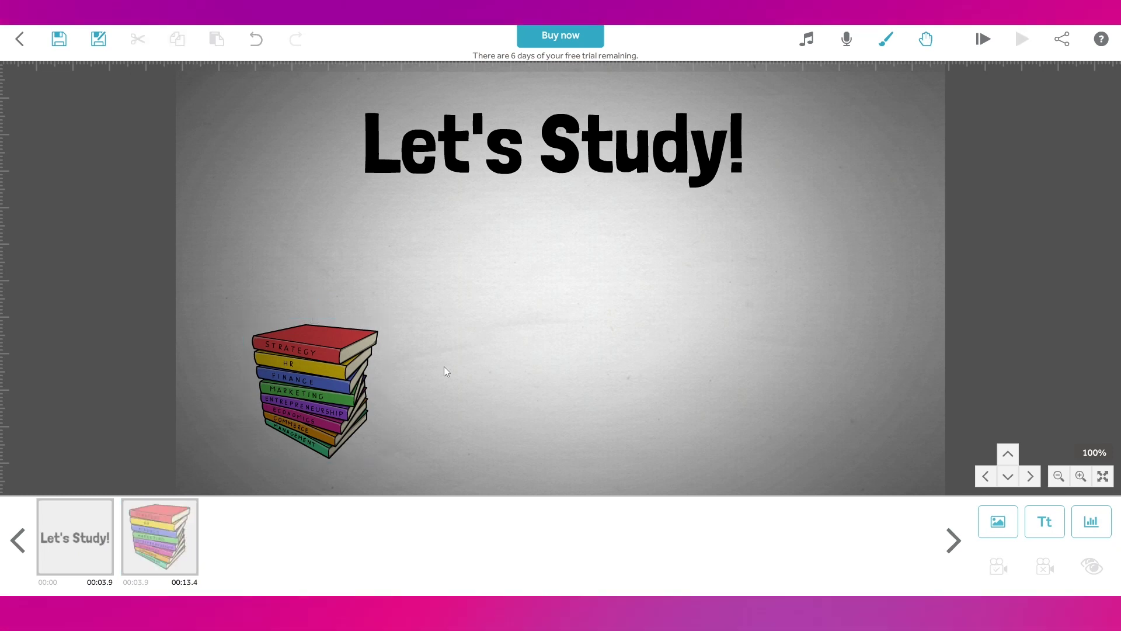
{"action": "left_click", "coordinate": [981, 520]}
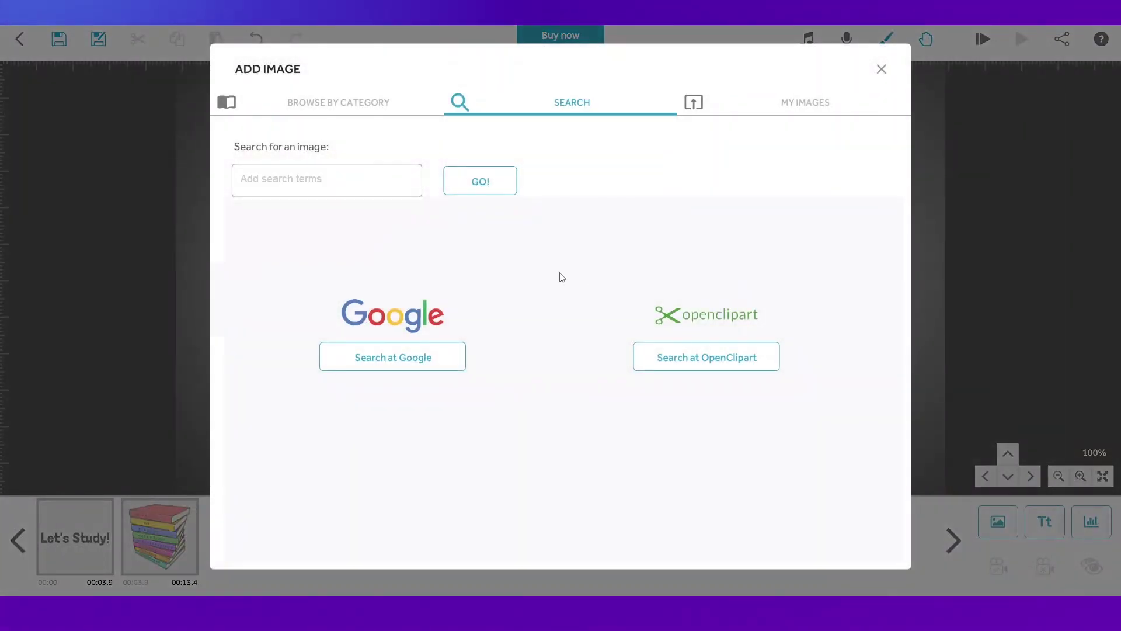
{"action": "left_click", "coordinate": [326, 109]}
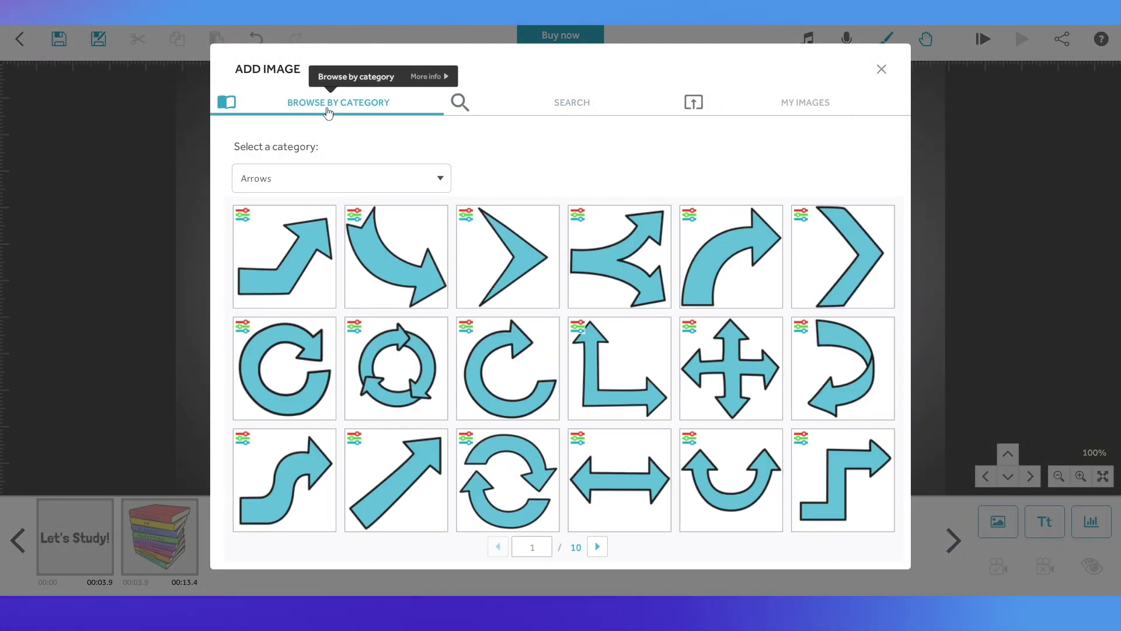
{"action": "left_click", "coordinate": [291, 183]}
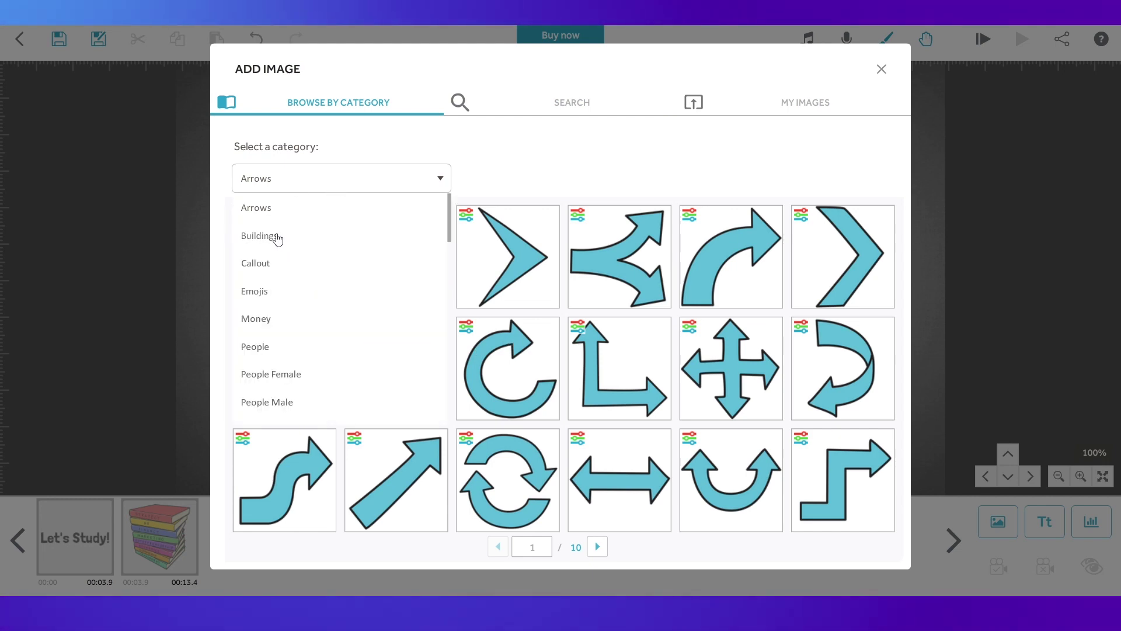
{"action": "left_click", "coordinate": [277, 347]}
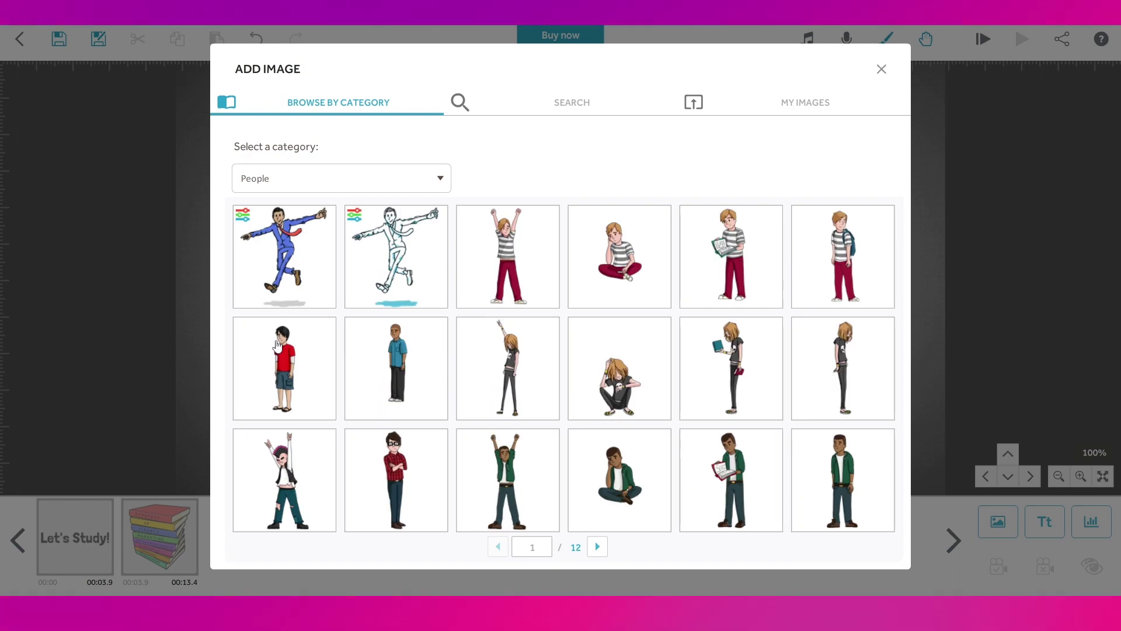
{"action": "left_click", "coordinate": [507, 253]}
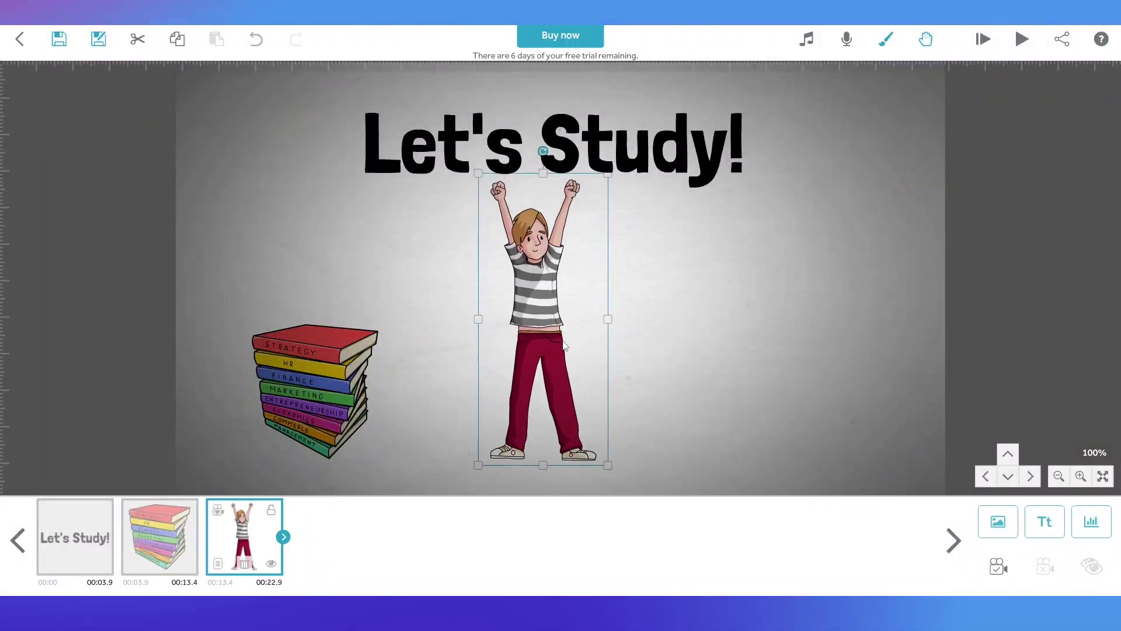
{"action": "mouse_move", "coordinate": [563, 344]}
{"action": "left_mouse_down"}
{"action": "mouse_move", "coordinate": [592, 369]}
{"action": "mouse_move", "coordinate": [557, 363]}
{"action": "mouse_move", "coordinate": [580, 348]}
{"action": "left_mouse_up"}
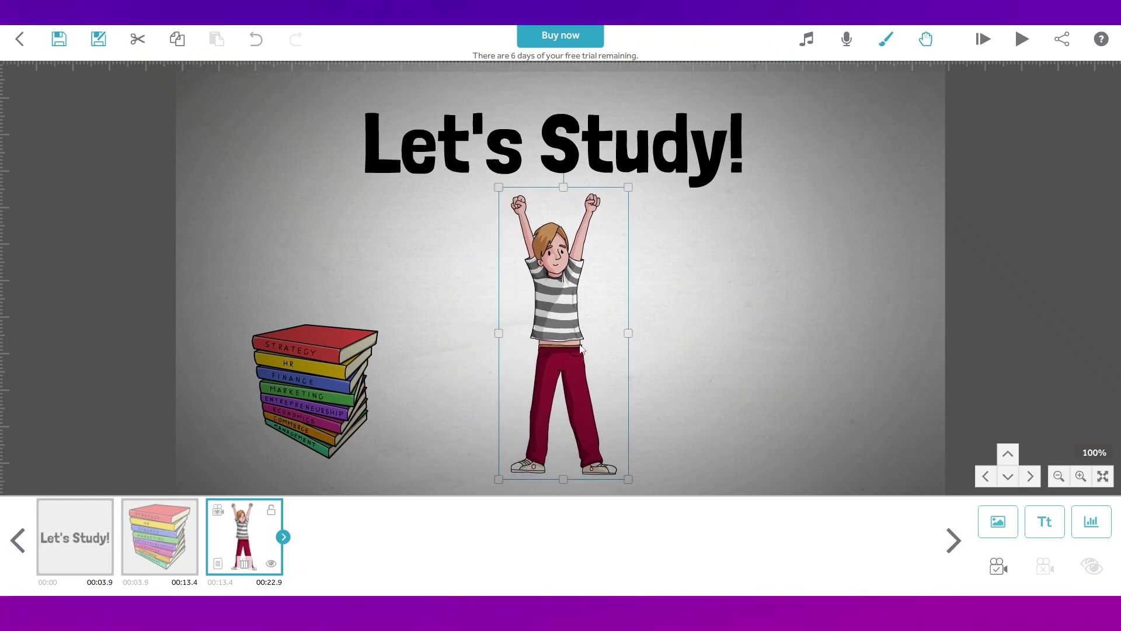
Add the striped-shirt boy with a backpack on the right of the scene
{"action": "left_click", "coordinate": [1000, 516]}
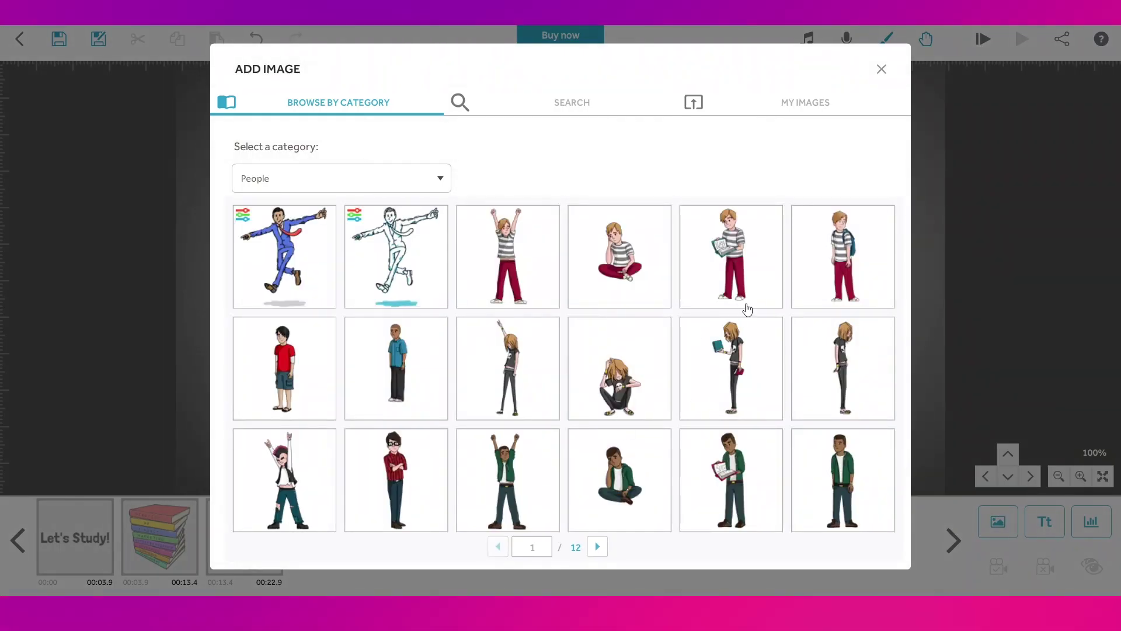
{"action": "left_click", "coordinate": [825, 235]}
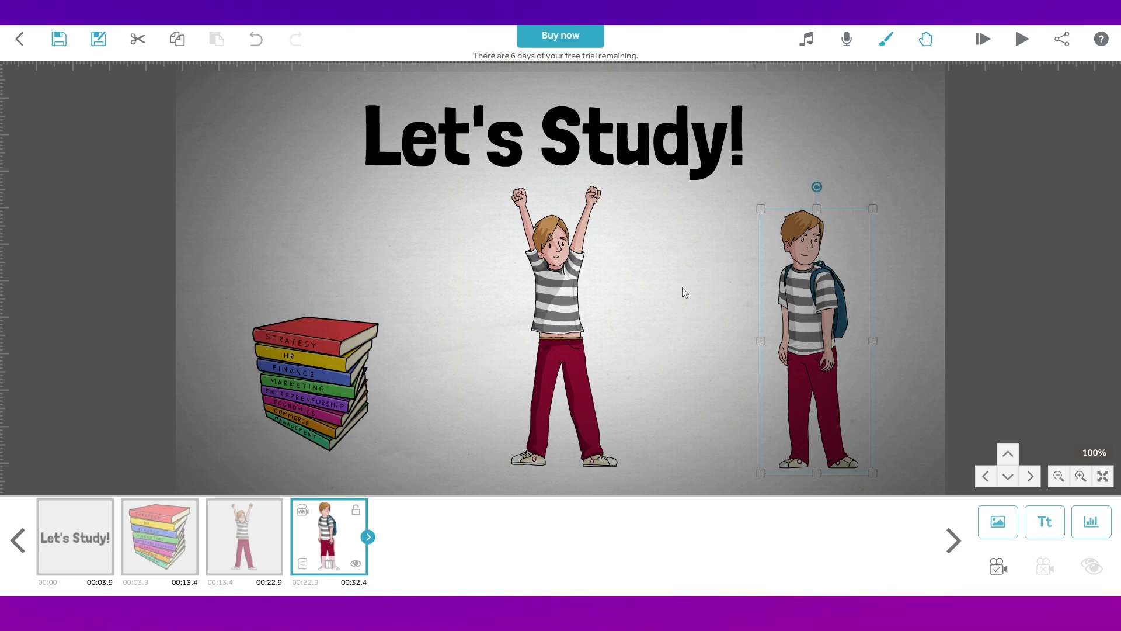
{"action": "left_click", "coordinate": [683, 287]}
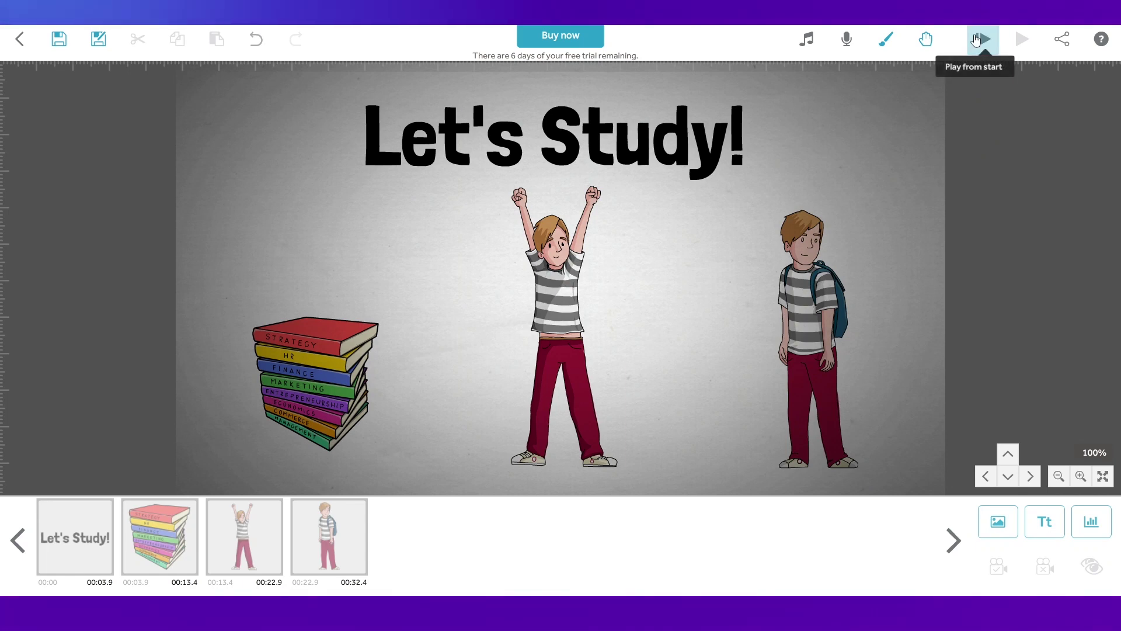
Preview the entire scribe full screen from the beginning
{"action": "left_click", "coordinate": [977, 40]}
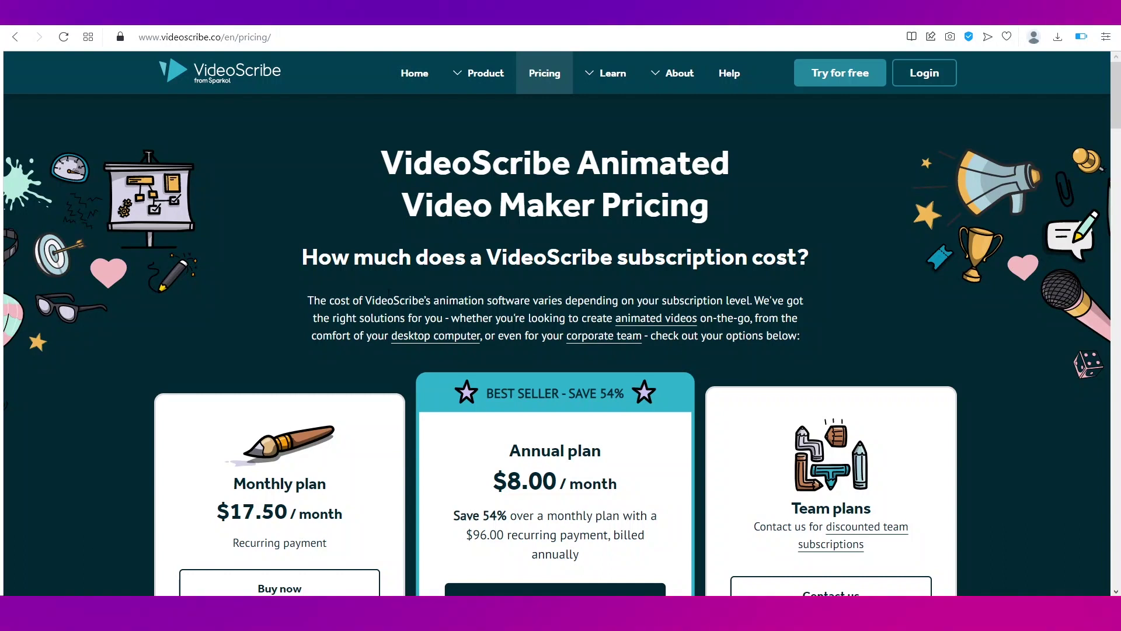
Compare VideoScribe's monthly, annual and team prices, dismiss the payment popup, and return to voomly.com's Doodly page
{"action": "scroll", "coordinate": [214, 329], "scroll_direction": "down", "scroll_amount": 1}
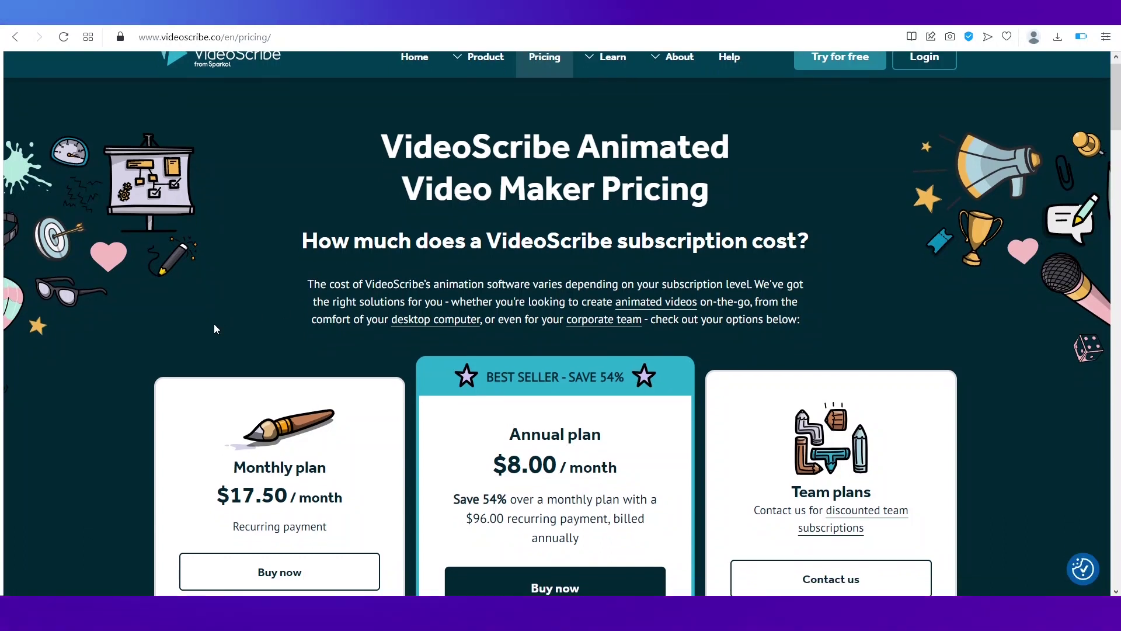
{"action": "scroll", "coordinate": [214, 329], "scroll_direction": "down", "scroll_amount": 1}
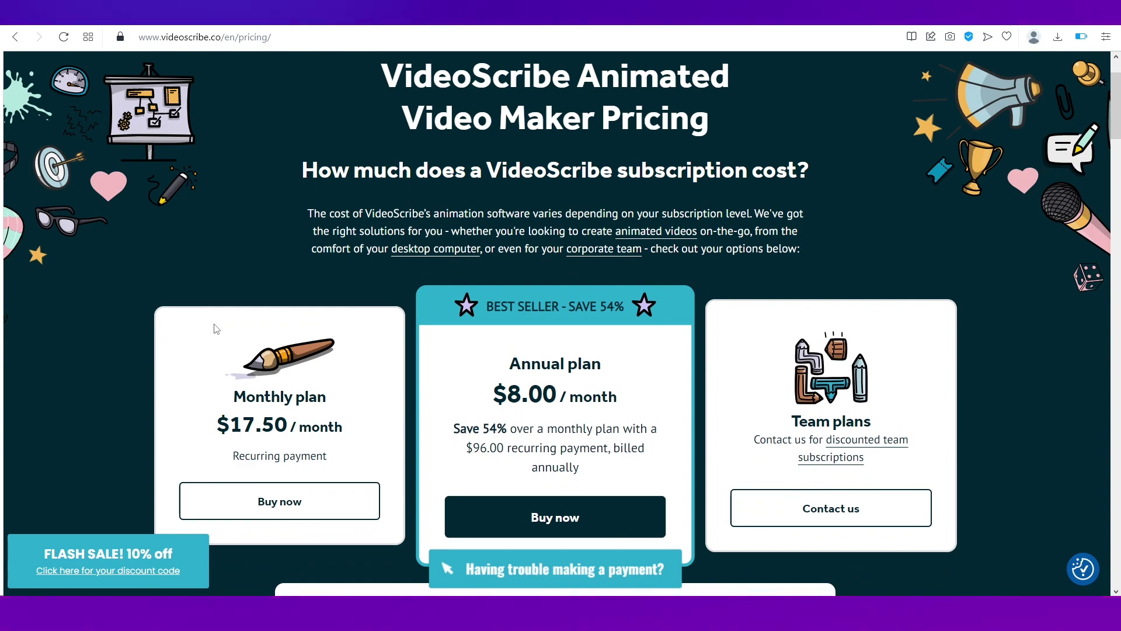
{"action": "scroll", "coordinate": [215, 328], "scroll_direction": "down", "scroll_amount": 2}
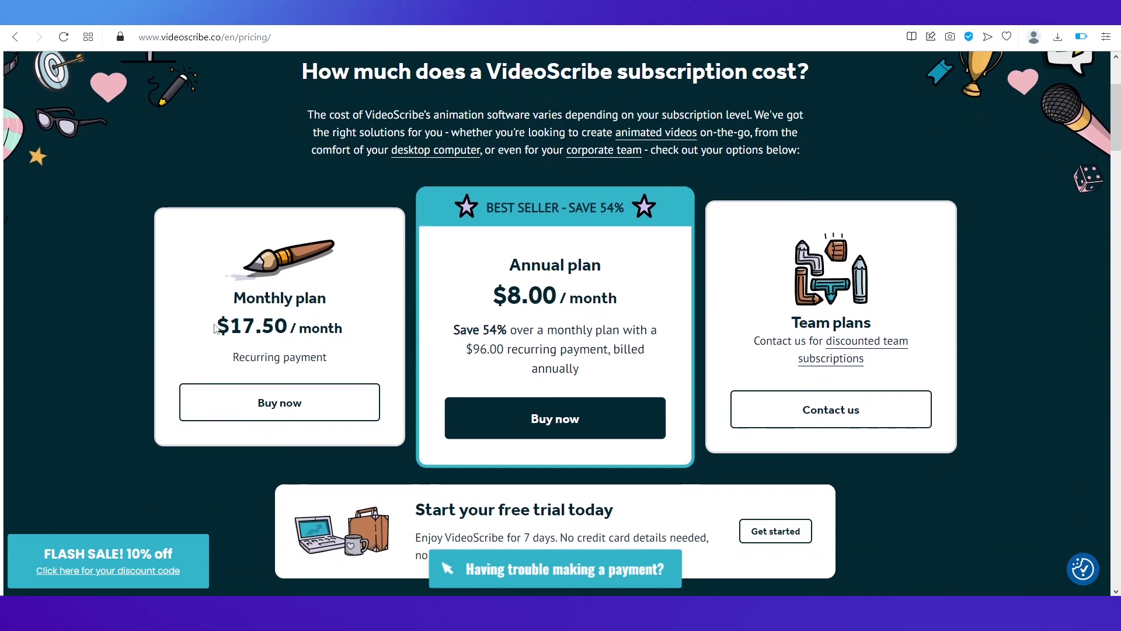
{"action": "scroll", "coordinate": [216, 328], "scroll_direction": "up", "scroll_amount": 3}
{"action": "scroll", "coordinate": [213, 324], "scroll_direction": "down", "scroll_amount": 3}
{"action": "scroll", "coordinate": [214, 325], "scroll_direction": "up", "scroll_amount": 1}
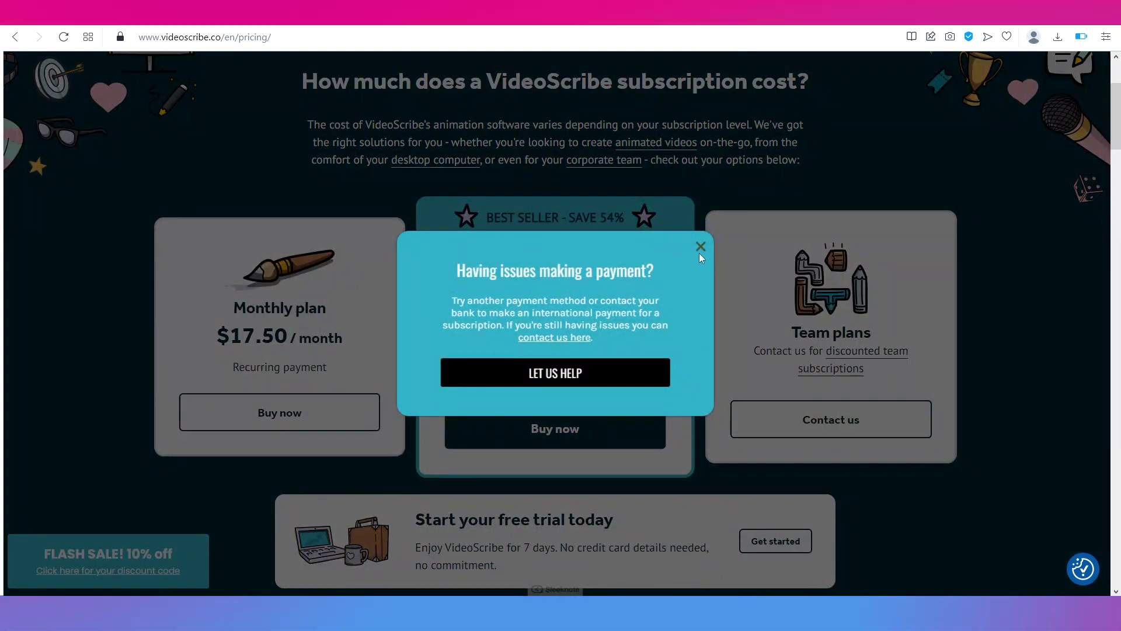
{"action": "left_click", "coordinate": [700, 247]}
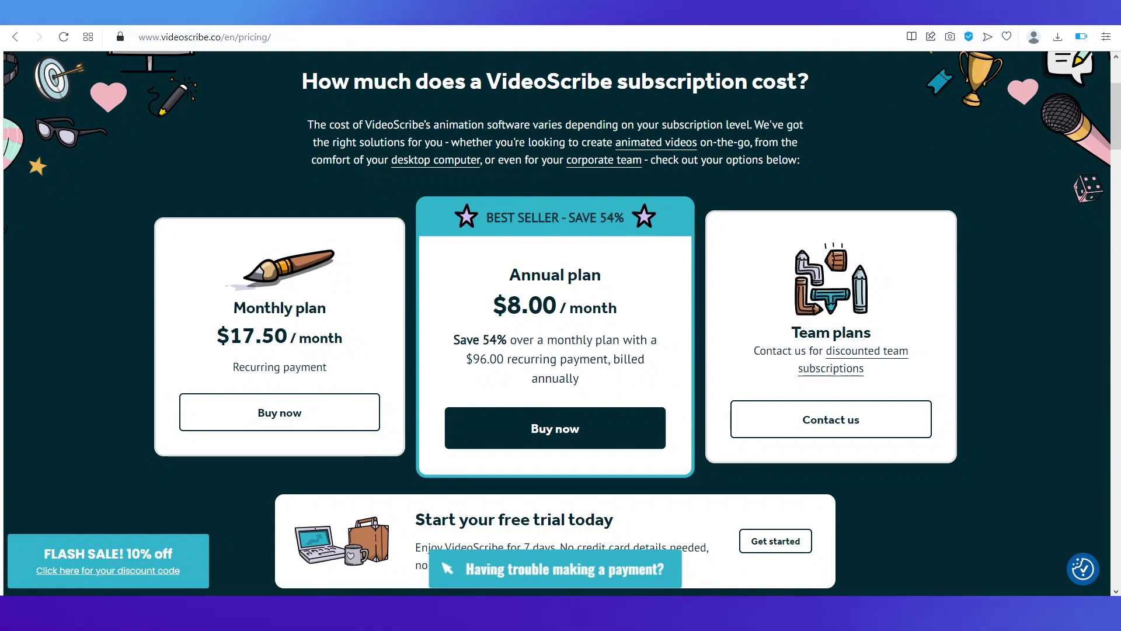
{"action": "key", "text": "alt+Left"}
Skim the Doodly page's features, return to the top banner, and go to Doodly pricing
{"action": "scroll", "coordinate": [654, 279], "scroll_direction": "down", "scroll_amount": 20}
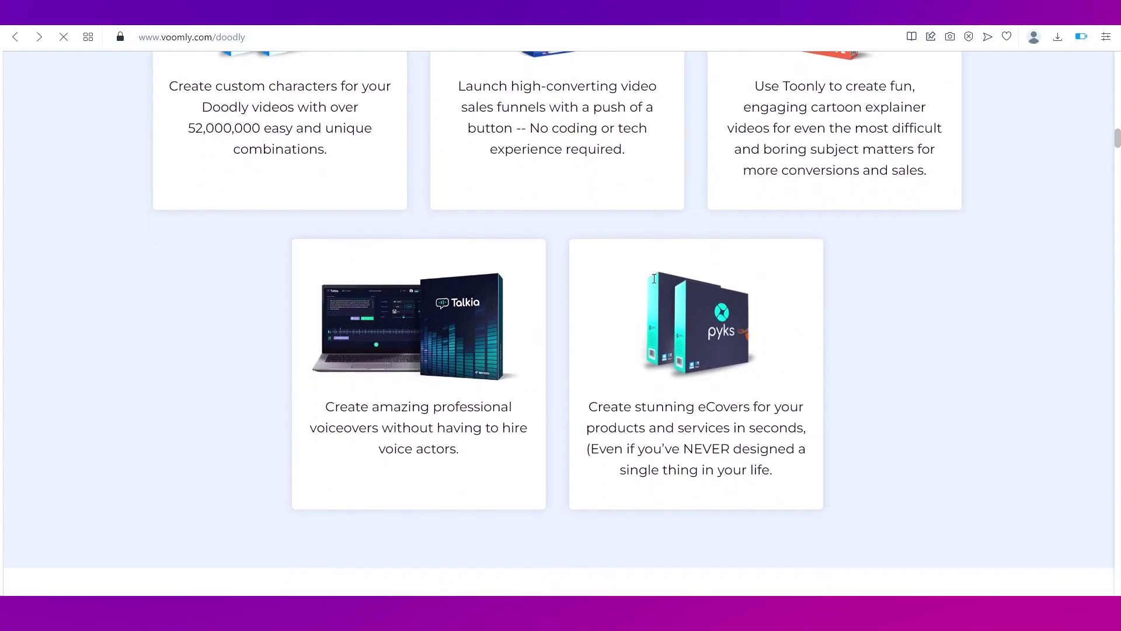
{"action": "scroll", "coordinate": [655, 282], "scroll_direction": "up", "scroll_amount": 10}
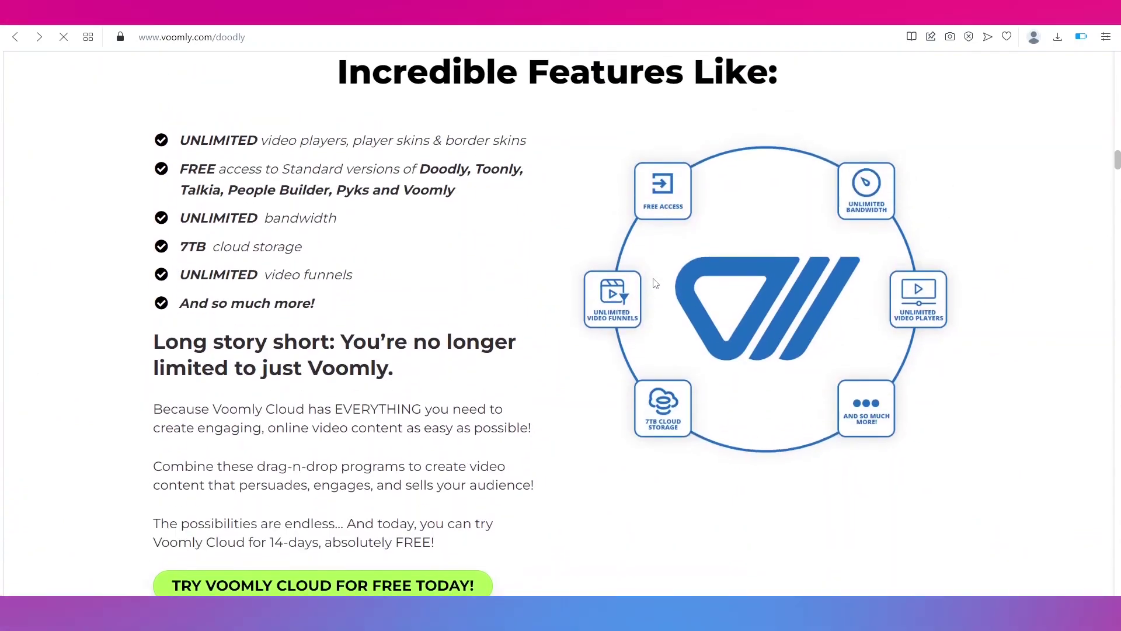
{"action": "scroll", "coordinate": [655, 283], "scroll_direction": "down", "scroll_amount": 20}
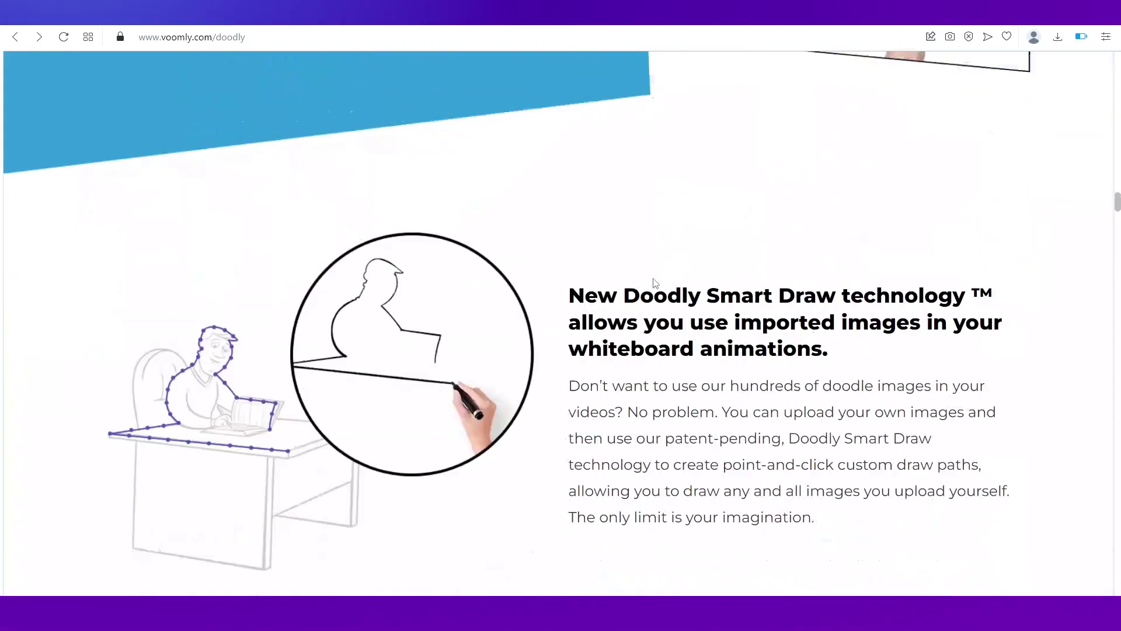
{"action": "scroll", "coordinate": [655, 285], "scroll_direction": "down", "scroll_amount": 15}
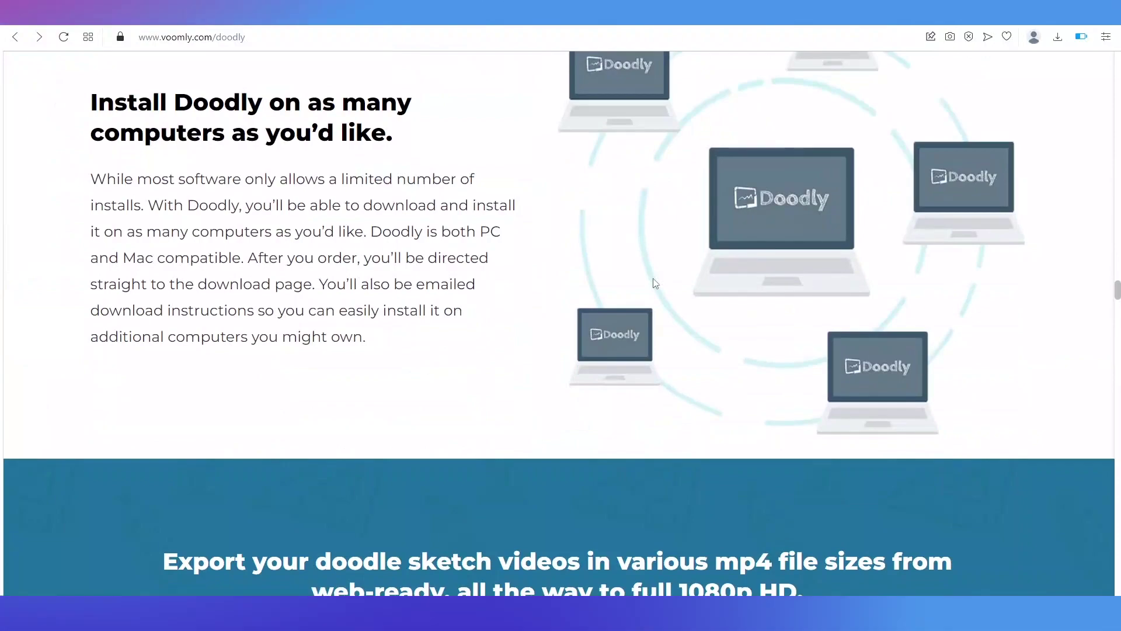
{"action": "scroll", "coordinate": [654, 283], "scroll_direction": "down", "scroll_amount": 15}
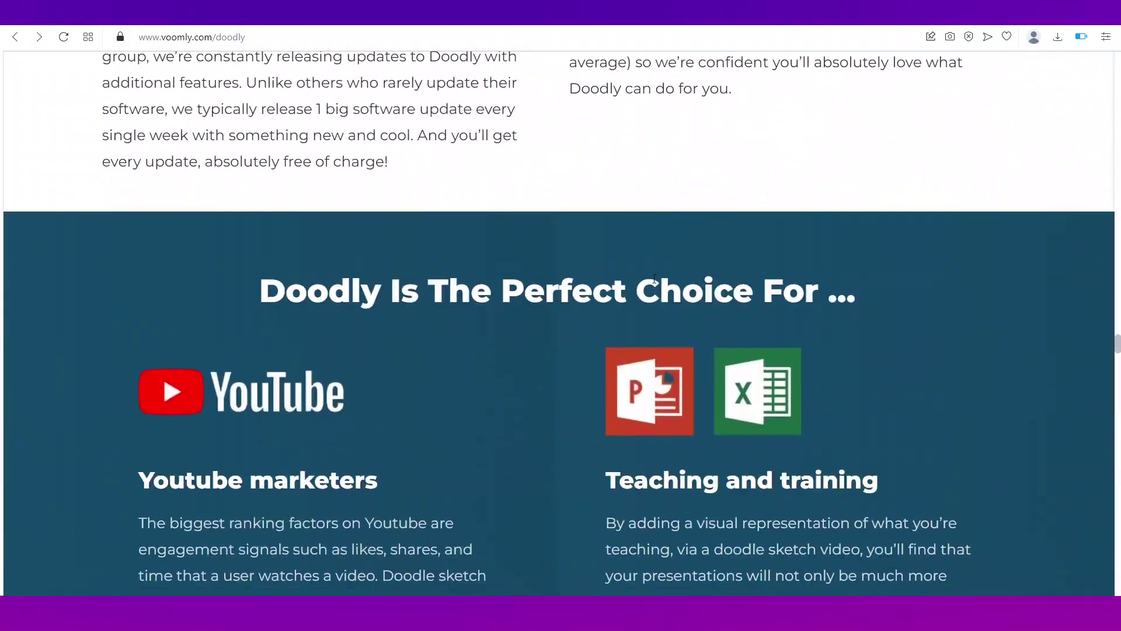
{"action": "scroll", "coordinate": [655, 281], "scroll_direction": "down", "scroll_amount": 20}
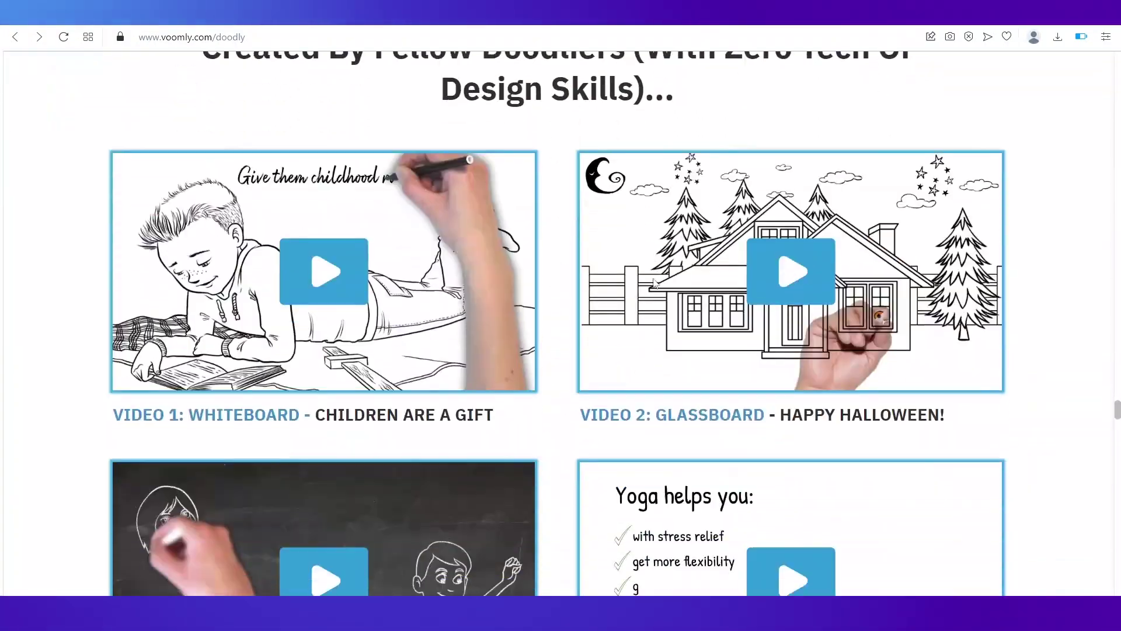
{"action": "scroll", "coordinate": [655, 282], "scroll_direction": "down", "scroll_amount": 15}
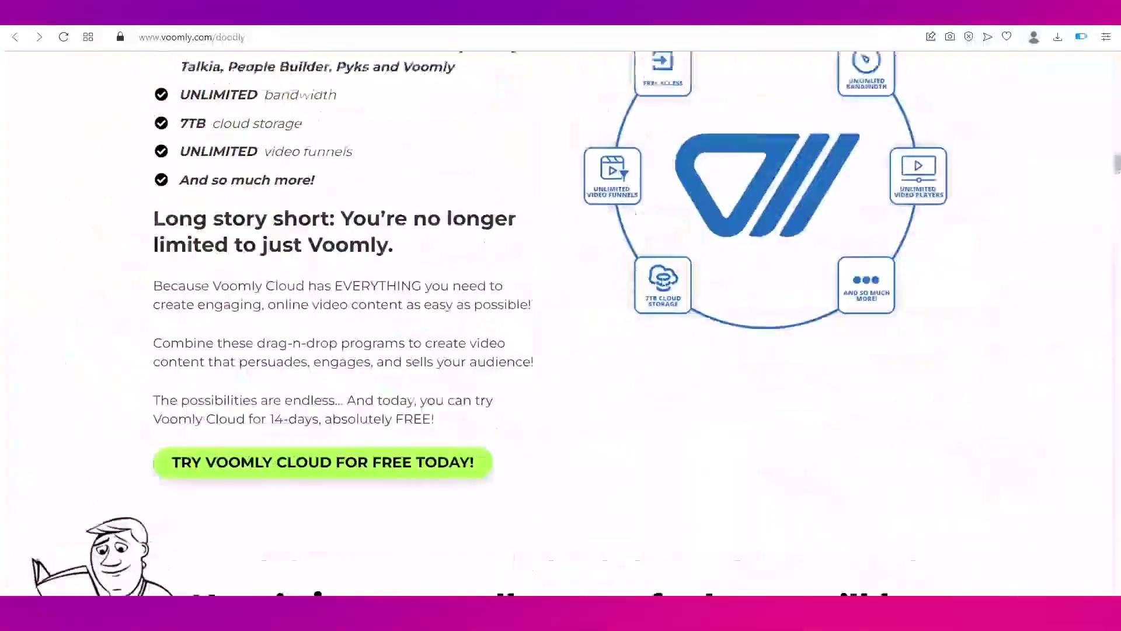
{"action": "scroll", "coordinate": [660, 283], "scroll_direction": "up", "scroll_amount": 20}
{"action": "scroll", "coordinate": [664, 283], "scroll_direction": "up", "scroll_amount": 8}
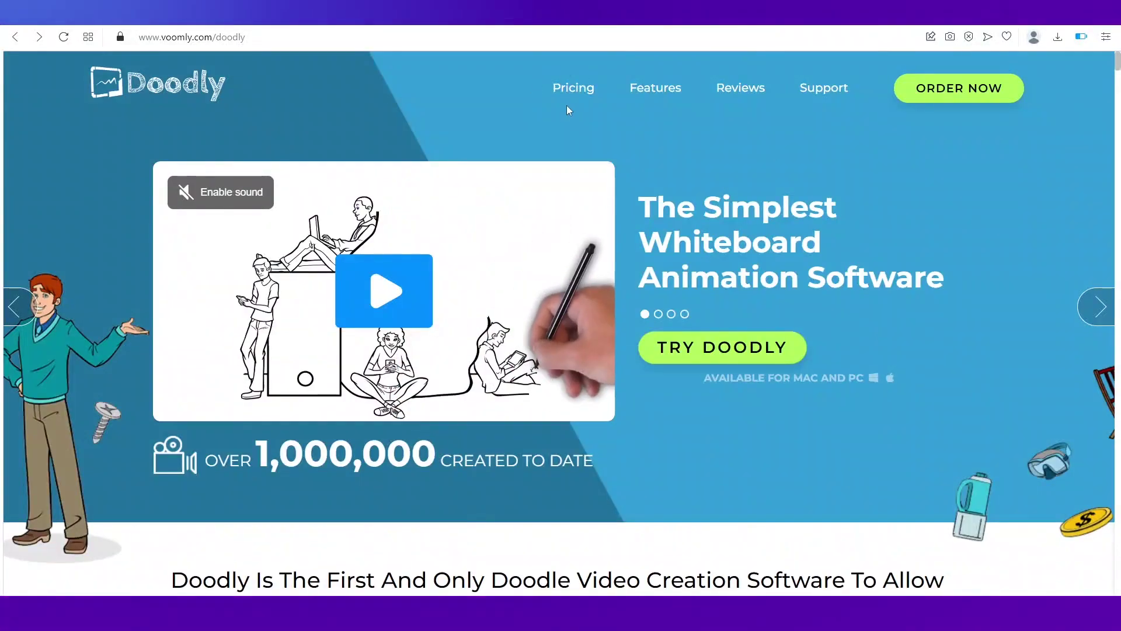
{"action": "left_click", "coordinate": [583, 101]}
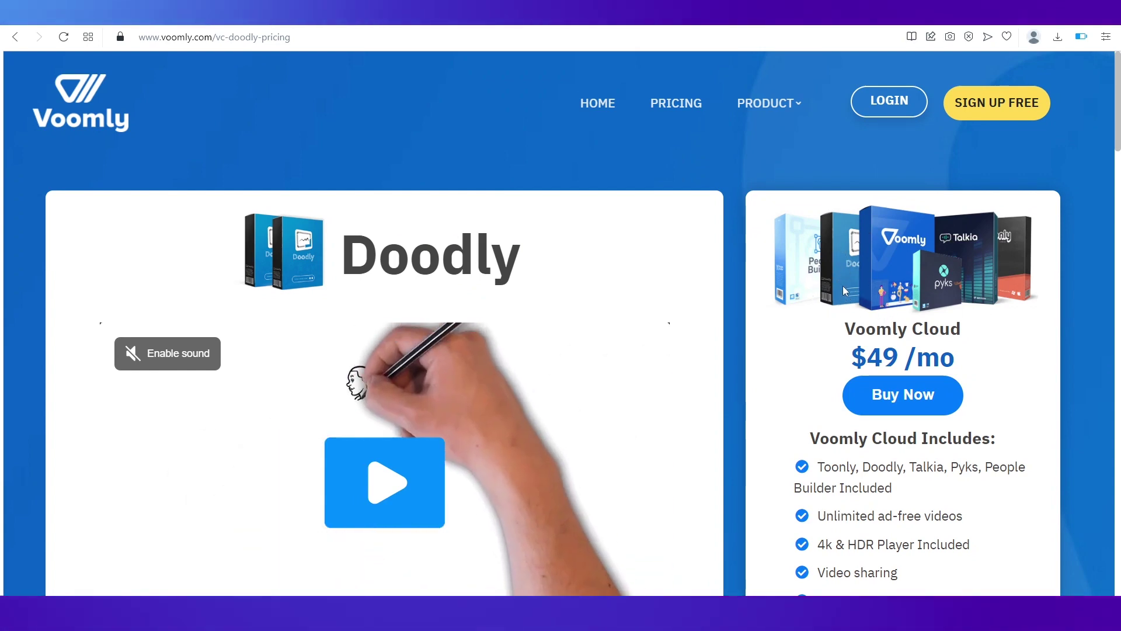
Read the $49/month Voomly Cloud plan's perks: 7TB storage, unlimited bandwidth, custom branding, analytics
{"action": "scroll", "coordinate": [1012, 360], "scroll_direction": "down", "scroll_amount": 4}
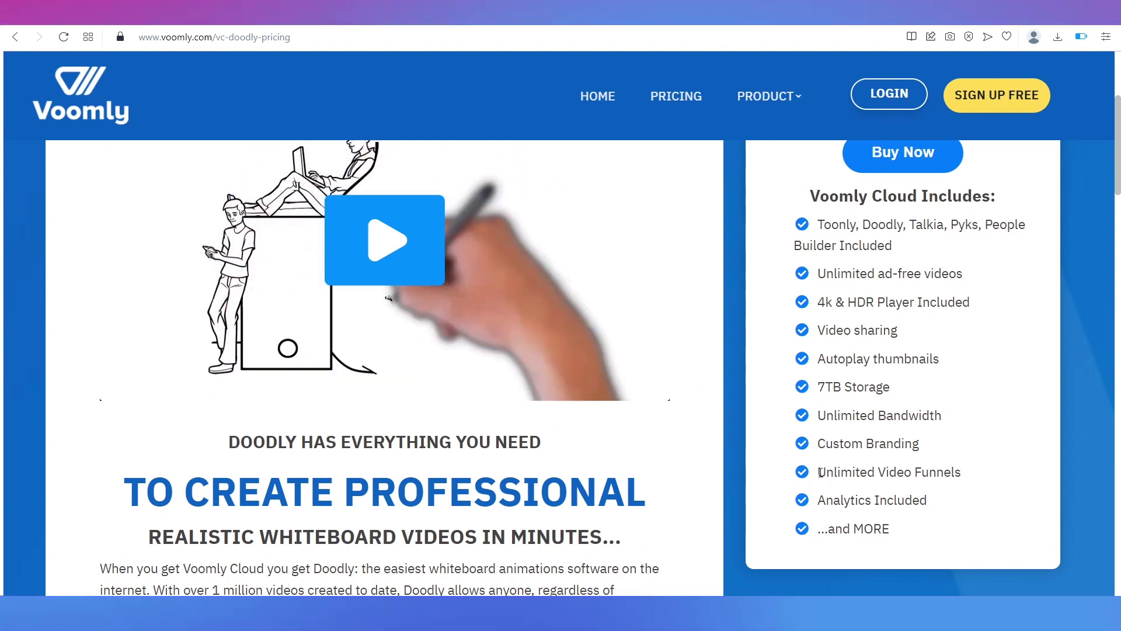
{"action": "scroll", "coordinate": [834, 382], "scroll_direction": "up", "scroll_amount": 1}
{"action": "scroll", "coordinate": [835, 386], "scroll_direction": "up", "scroll_amount": 1}
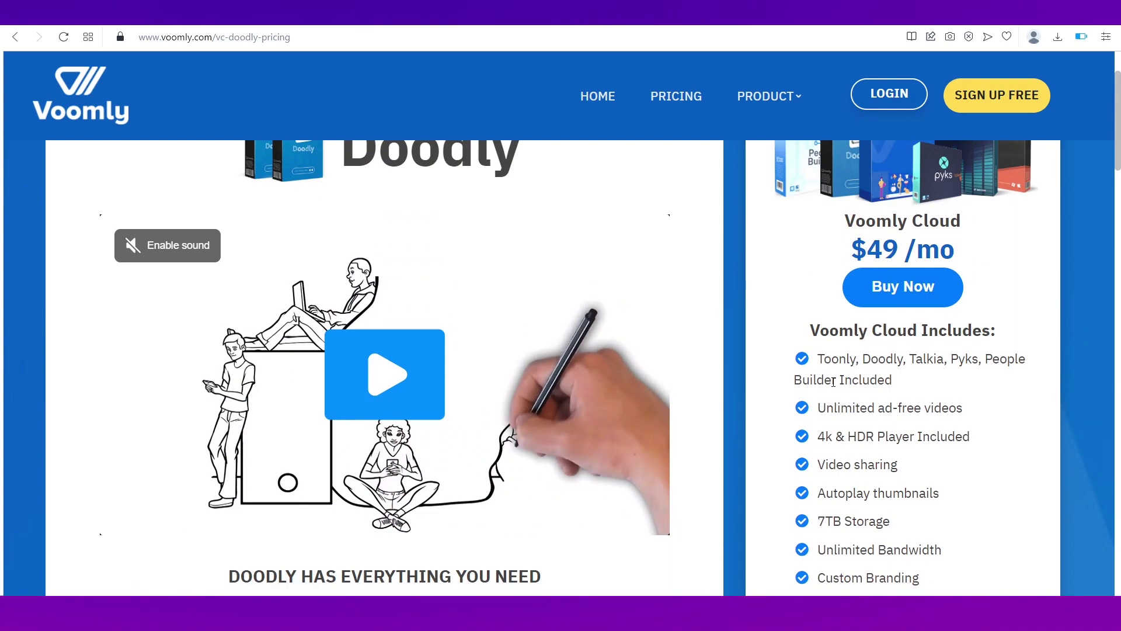
{"action": "scroll", "coordinate": [868, 350], "scroll_direction": "up", "scroll_amount": 2}
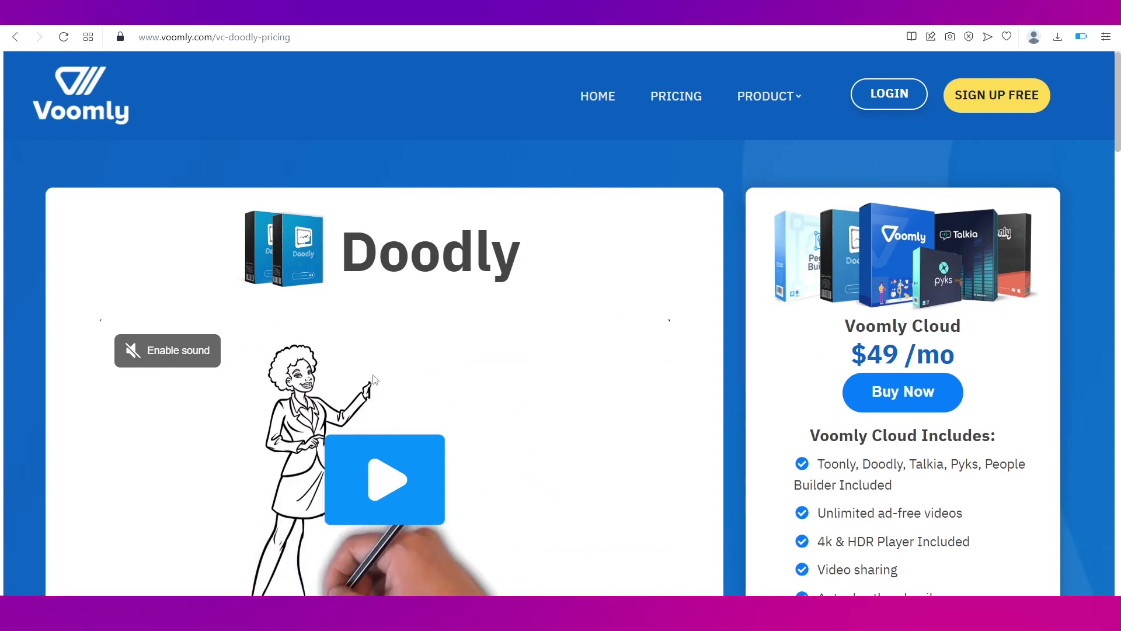
{"action": "scroll", "coordinate": [393, 343], "scroll_direction": "down", "scroll_amount": 2}
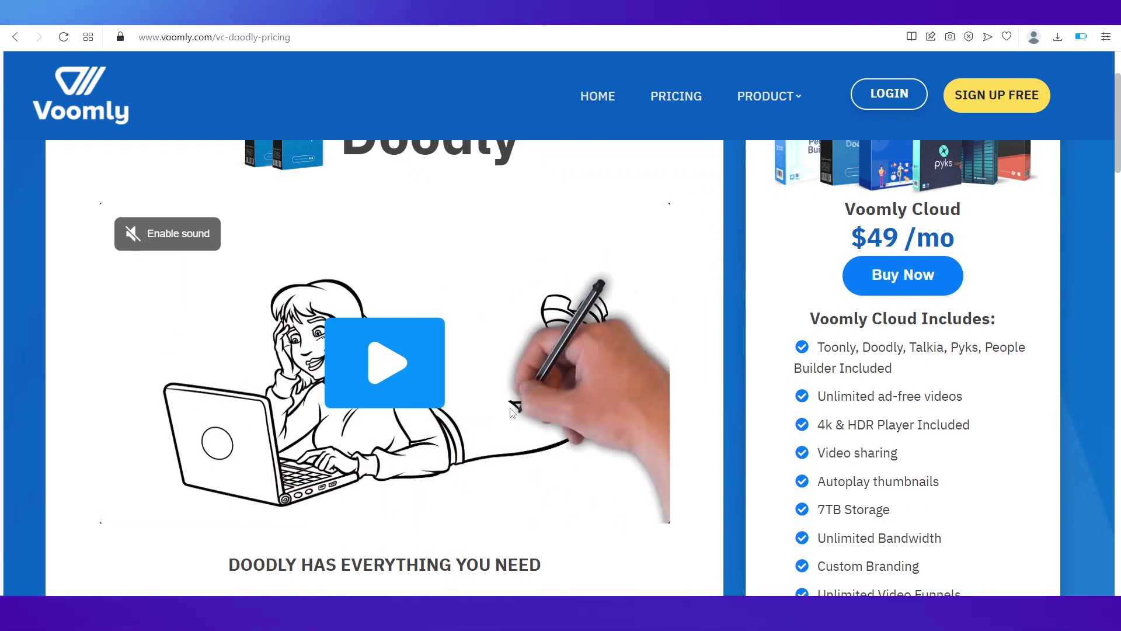
{"action": "scroll", "coordinate": [525, 380], "scroll_direction": "down", "scroll_amount": 3}
{"action": "scroll", "coordinate": [539, 396], "scroll_direction": "down", "scroll_amount": 3}
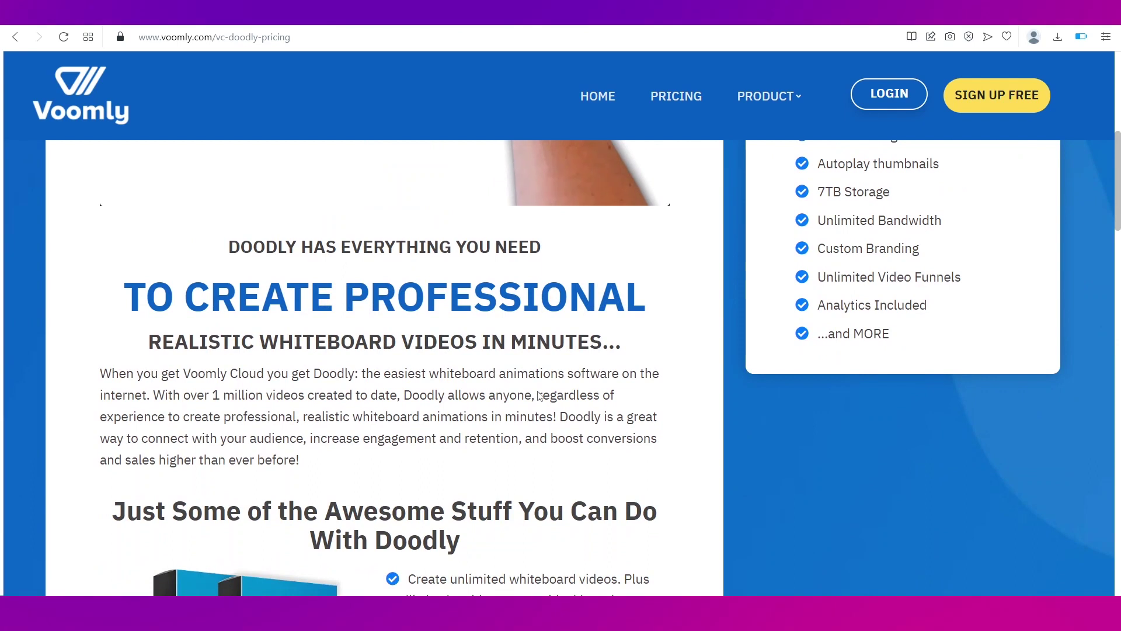